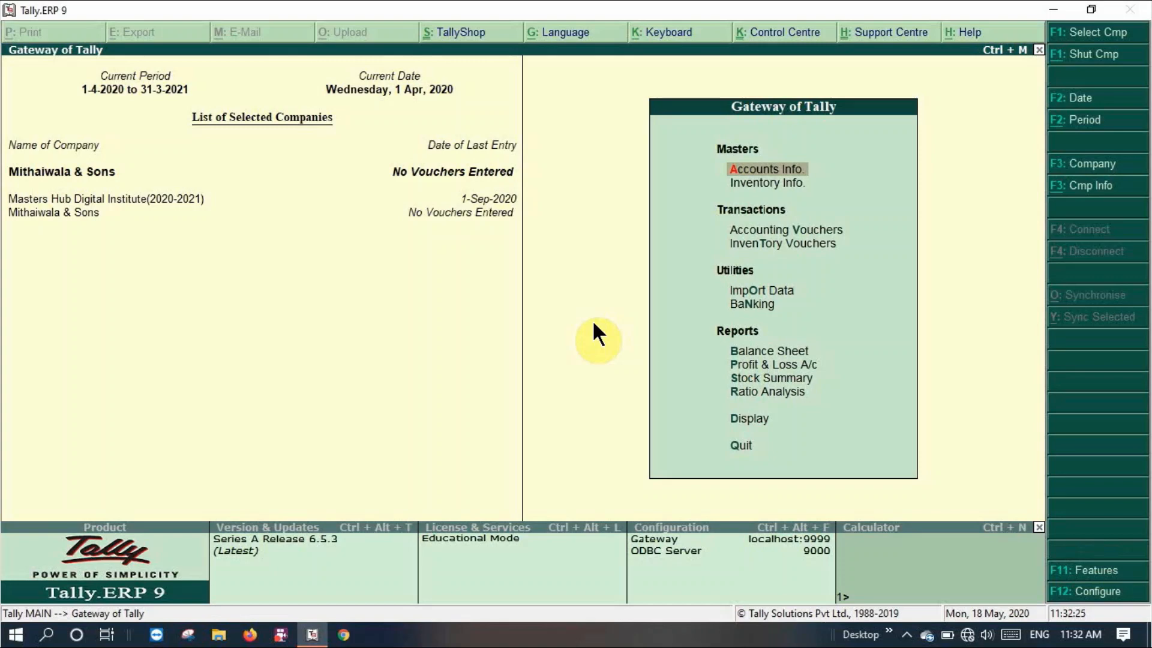
Step: Check the Maintain budgets and controls setting in the company's accounting features and accept the features screen
{"action": "key", "text": "F11"}
{"action": "key", "text": "Return"}
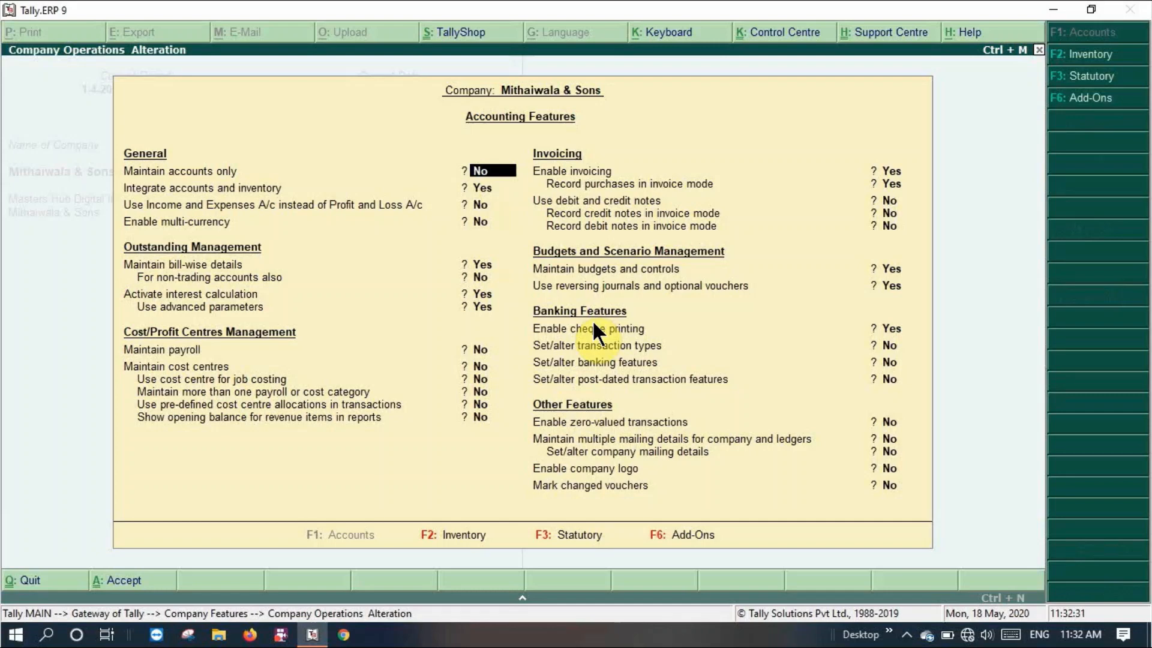
{"action": "left_click", "coordinate": [902, 270]}
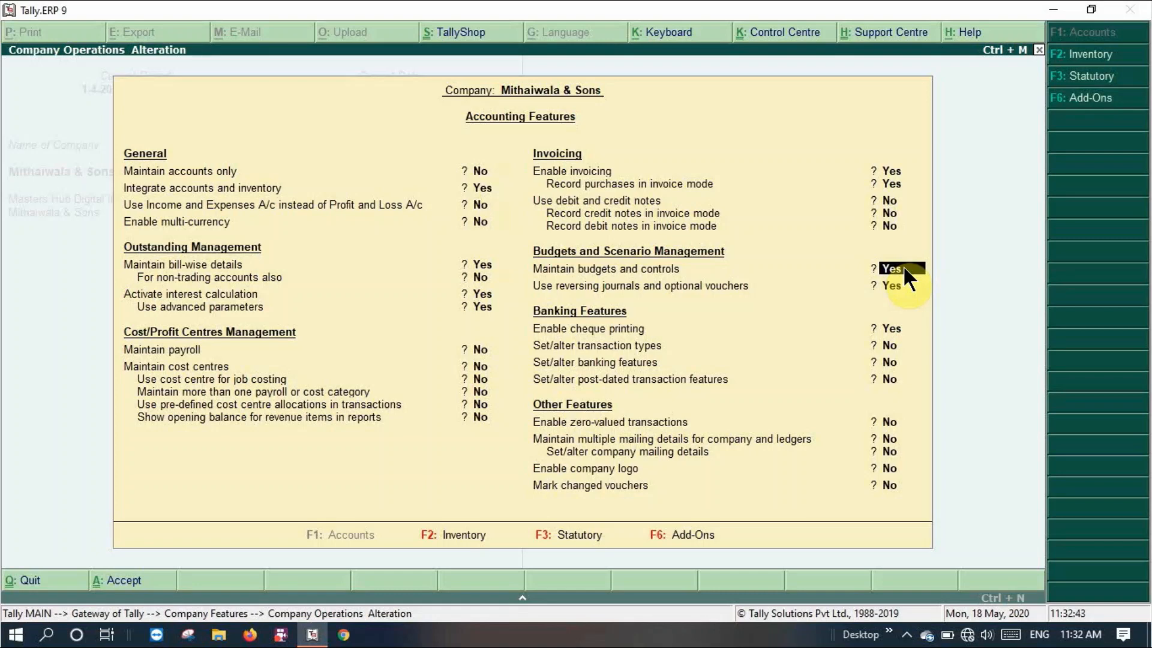
{"action": "key", "text": "ctrl+a"}
{"action": "key", "text": "Escape"}
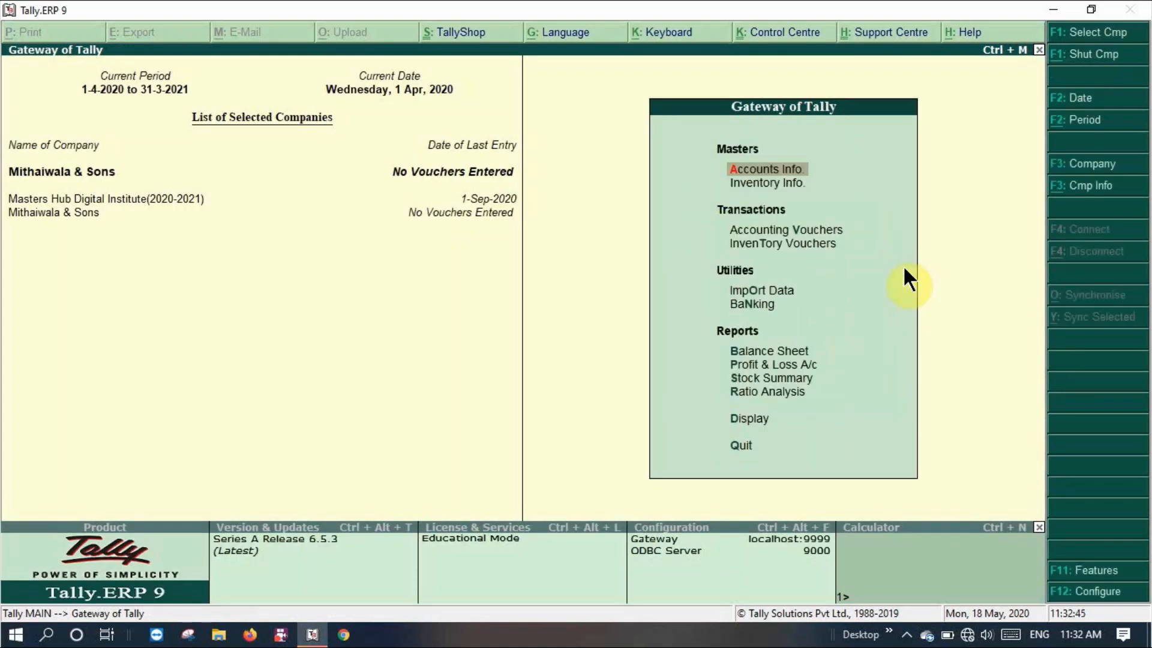
Step: Start creating multiple ledgers under the Indirect Expenses group
{"action": "key", "text": "Return"}
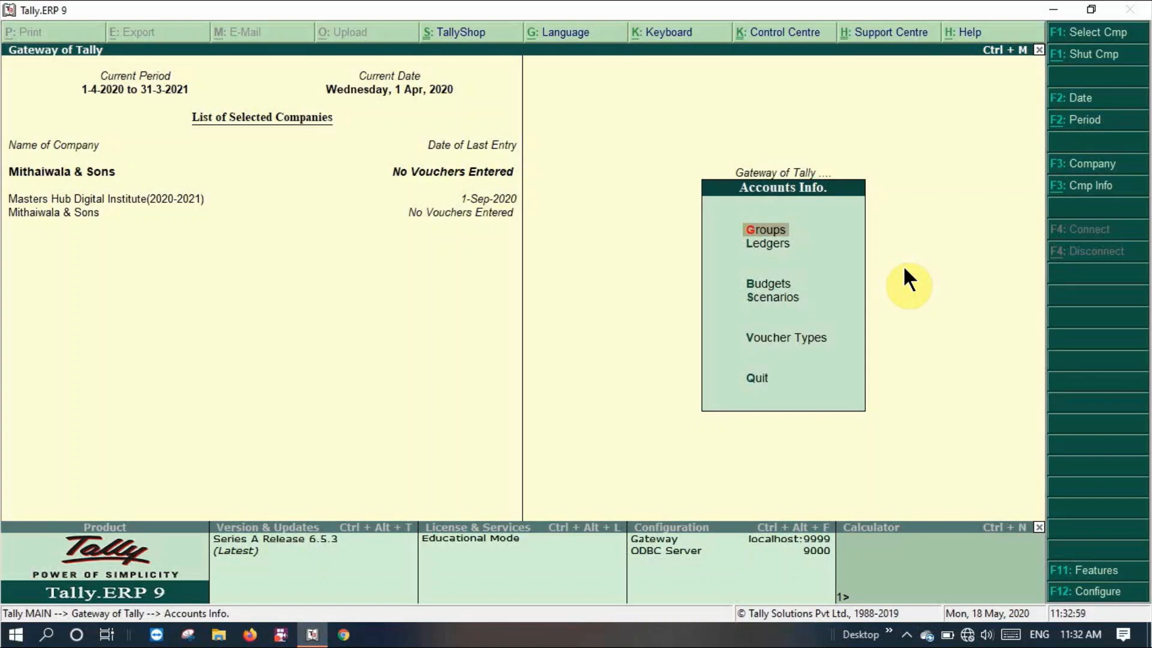
{"action": "key", "text": "Down"}
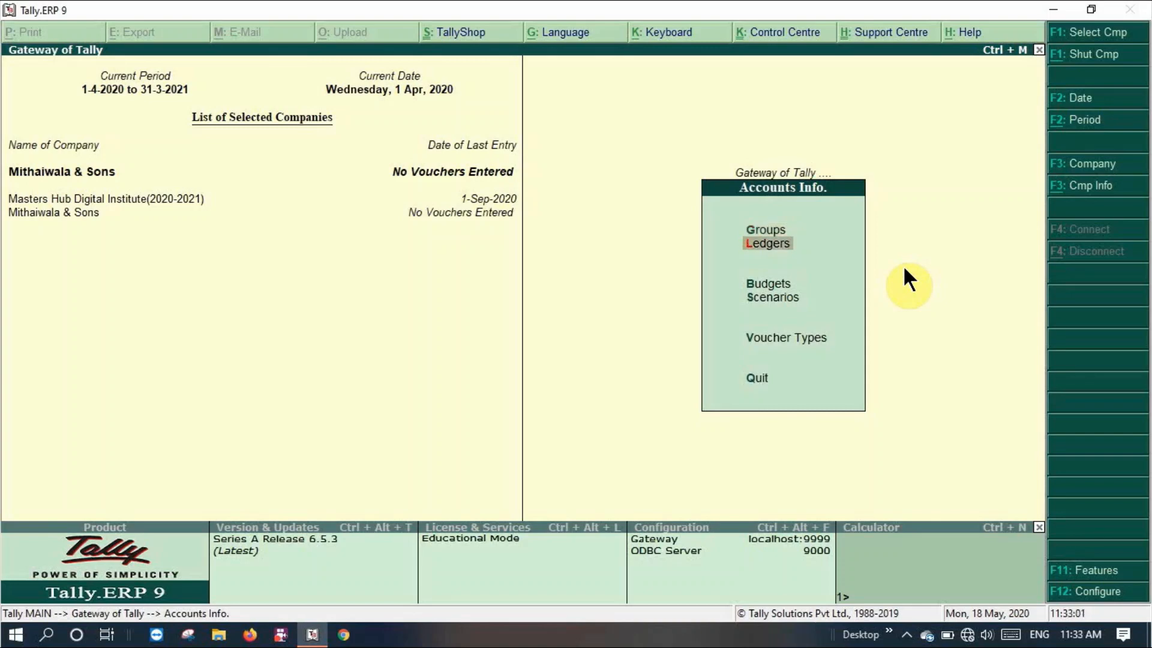
{"action": "key", "text": "Return"}
{"action": "key", "text": "Down"}
{"action": "key", "text": "Down"}
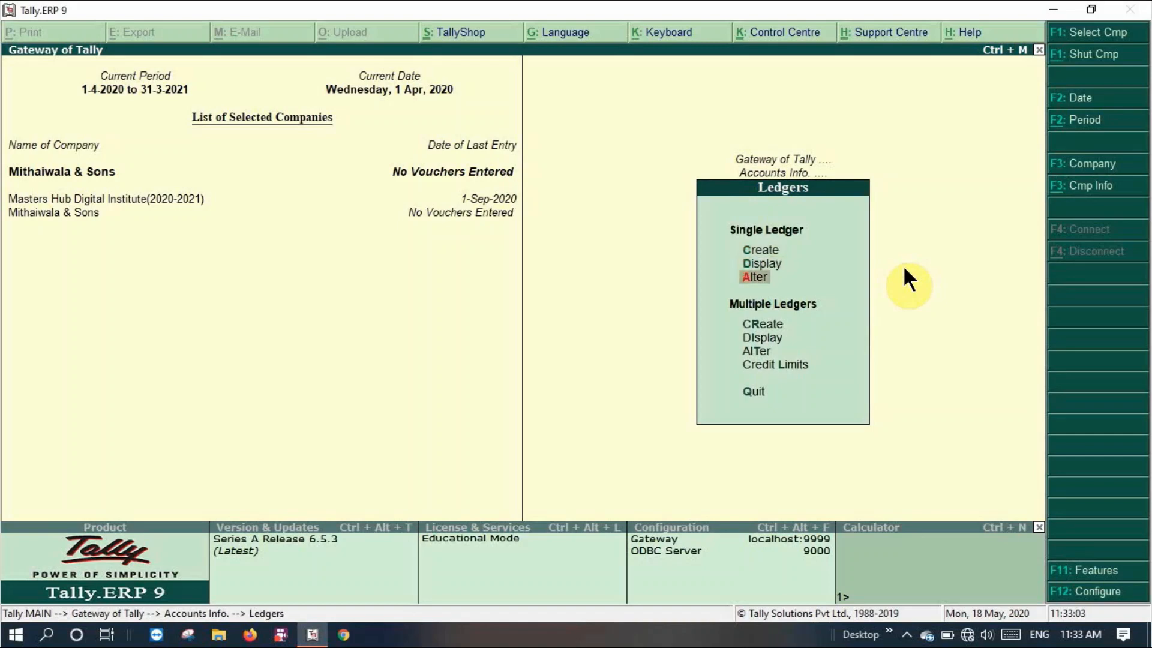
{"action": "key", "text": "Down"}
{"action": "key", "text": "Return"}
{"action": "type", "text": "Ind"}
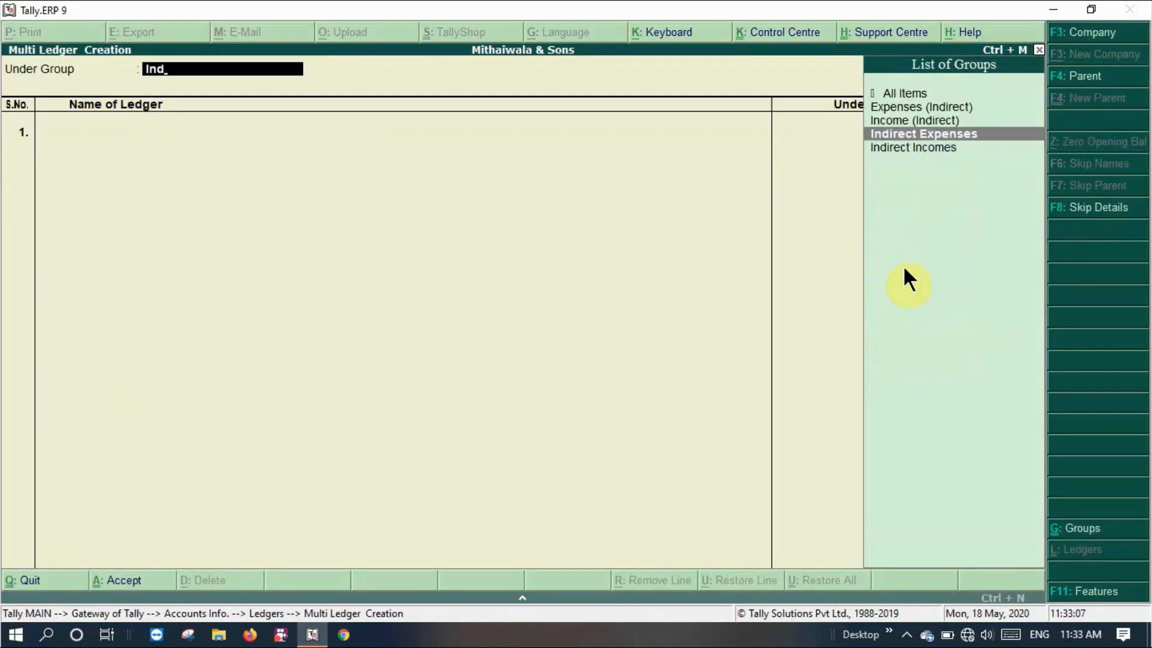
{"action": "key", "text": "Return"}
Step: Add the ledgers Salary Paid and Rent Paid without opening balances and save them
{"action": "type", "text": "Sal"}
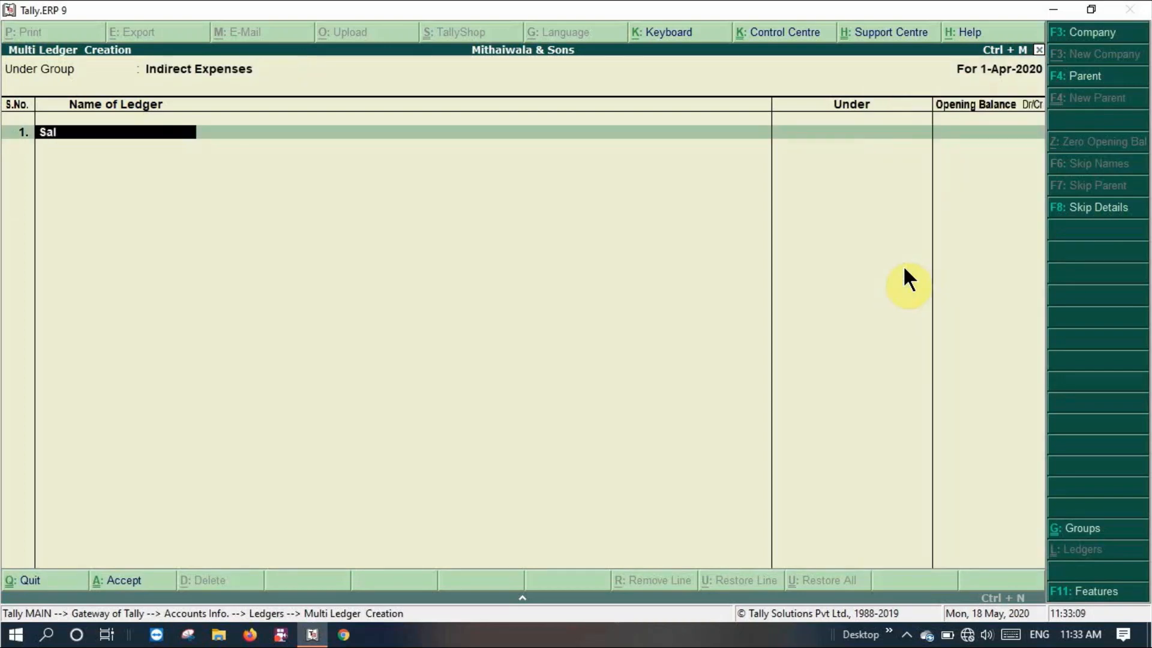
{"action": "type", "text": "ary Paid"}
{"action": "key", "text": "Return"}
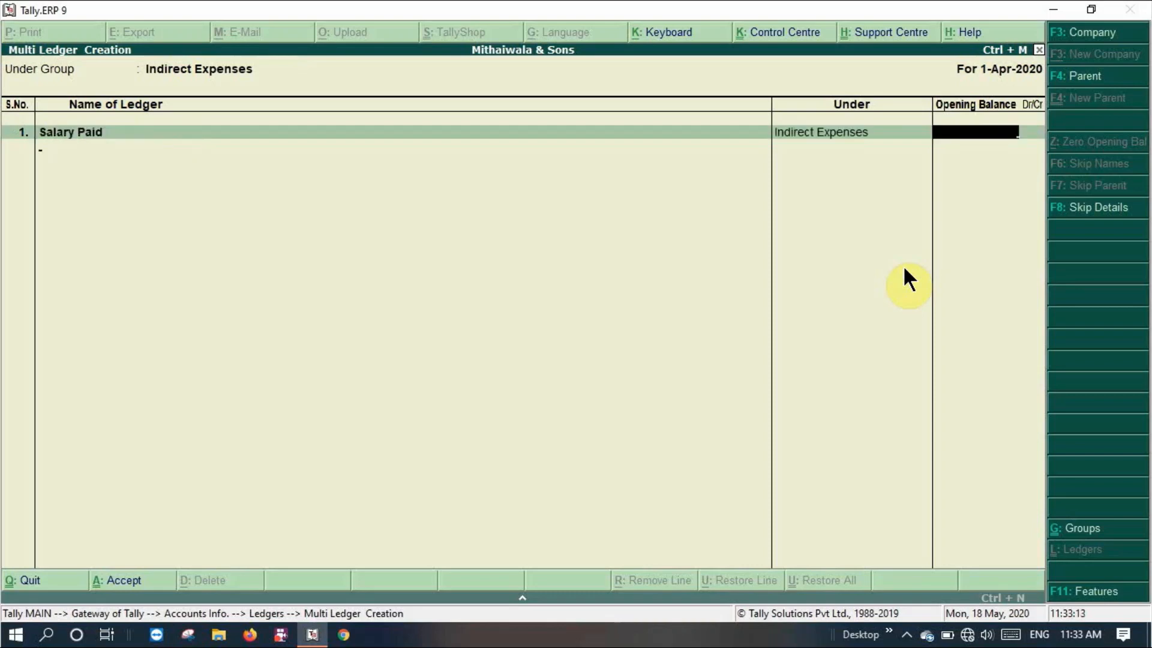
{"action": "key", "text": "Return"}
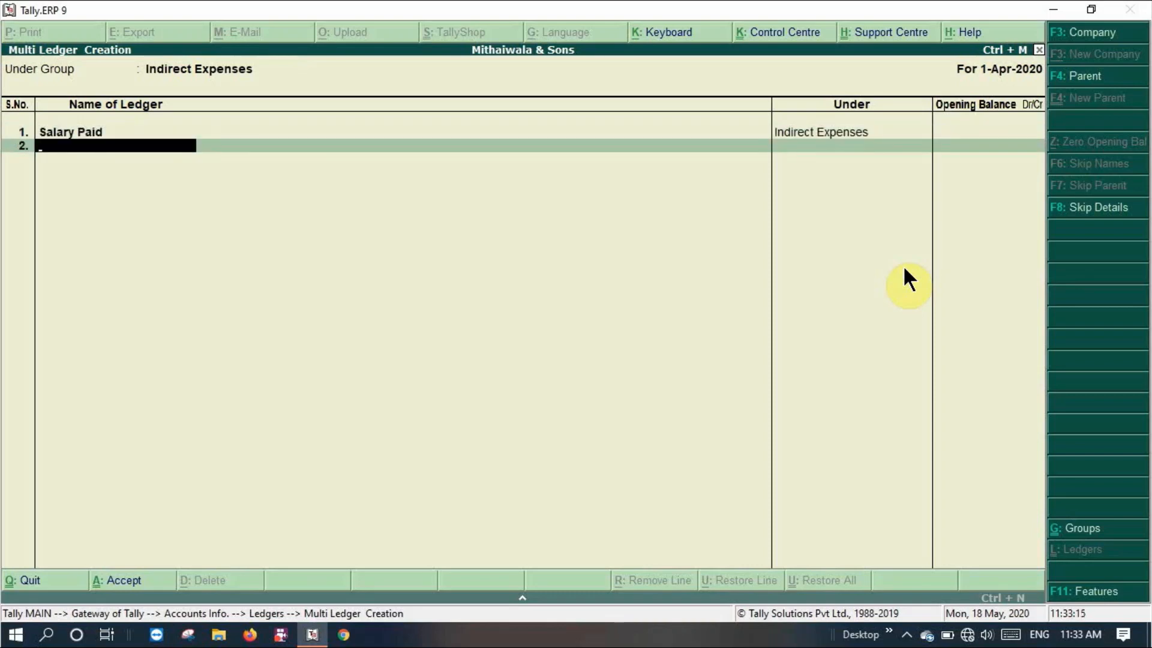
{"action": "type", "text": "Rent Paid"}
{"action": "key", "text": "Return"}
{"action": "key", "text": "Return"}
{"action": "key", "text": "Return"}
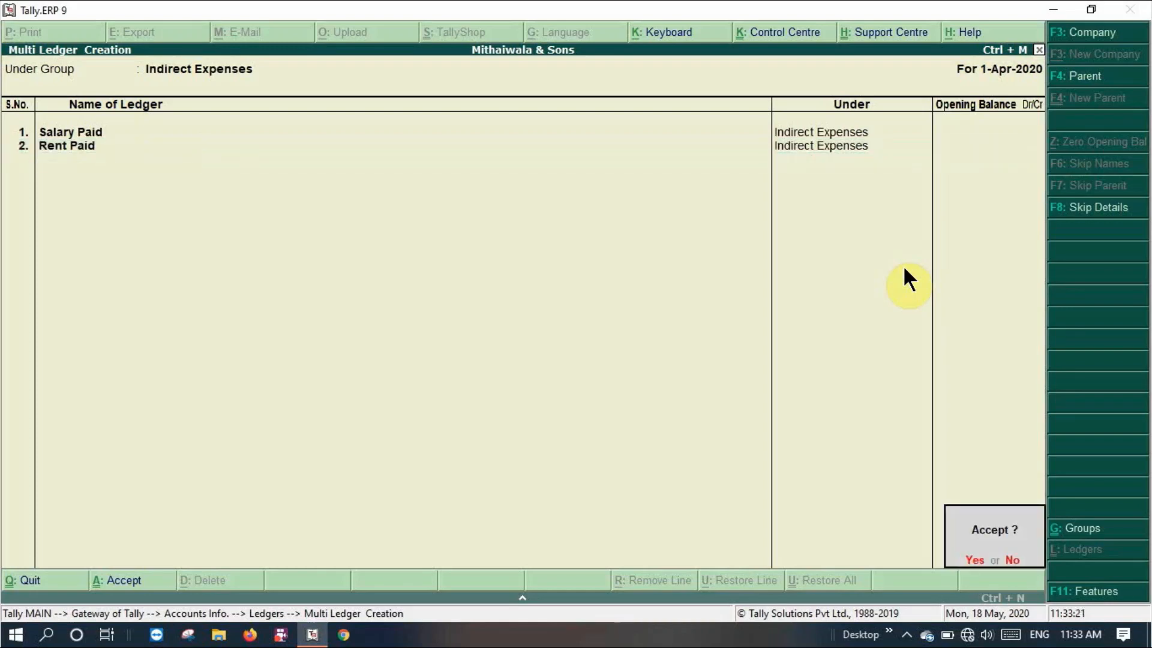
{"action": "key", "text": "y"}
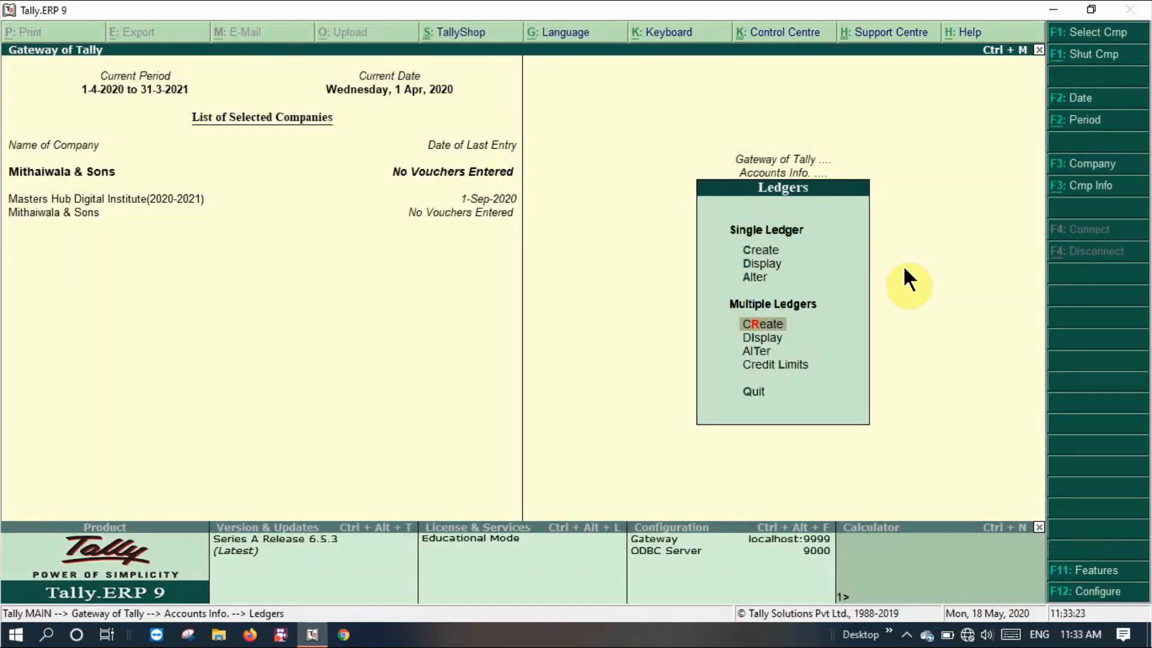
Step: Create the ledgers Adv Paid and Wages Paid together under the Direct Expenses group, without opening balances
{"action": "key", "text": "Return"}
{"action": "type", "text": "Di"}
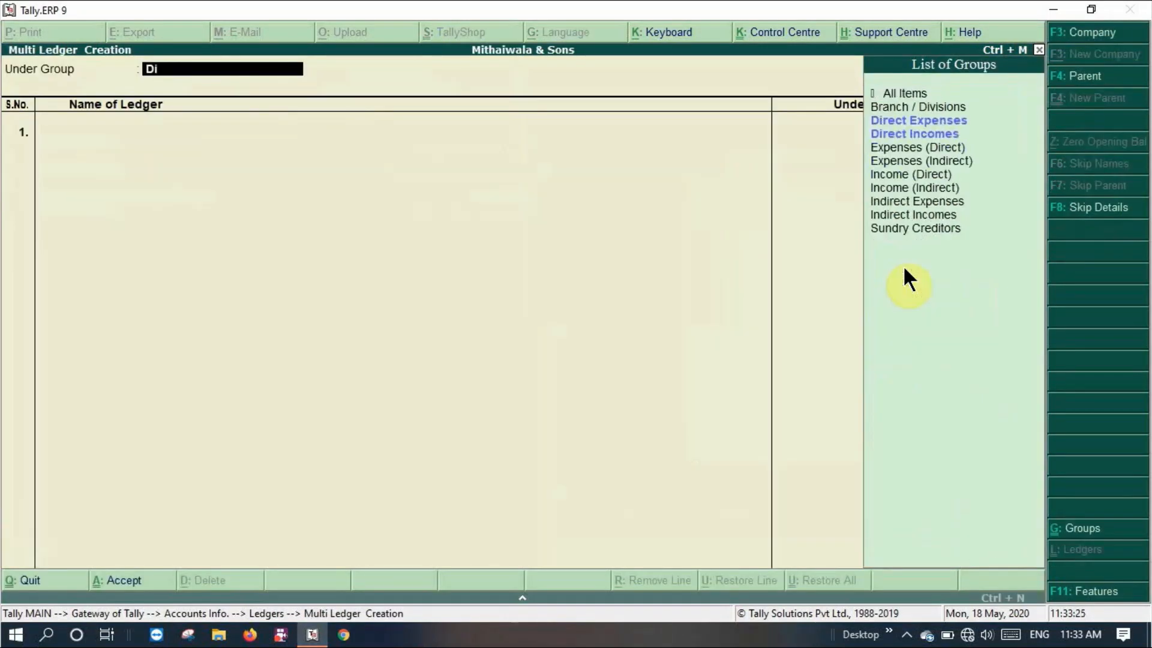
{"action": "type", "text": "re"}
{"action": "key", "text": "Return"}
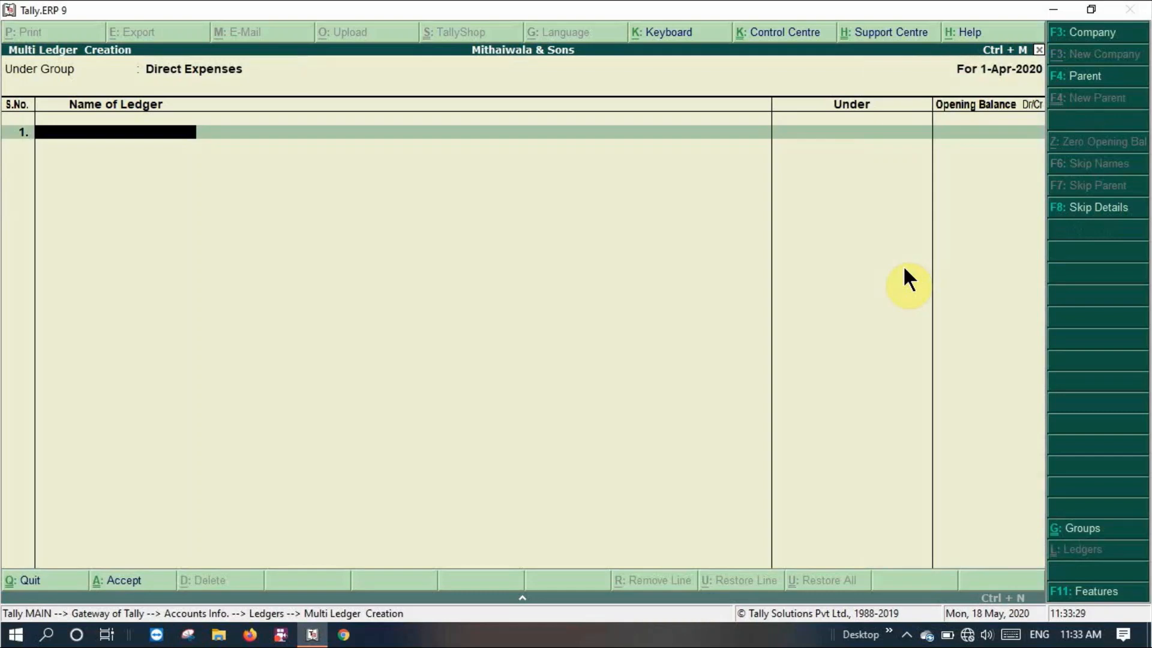
{"action": "type", "text": "Adv Paid"}
{"action": "key", "text": "Return"}
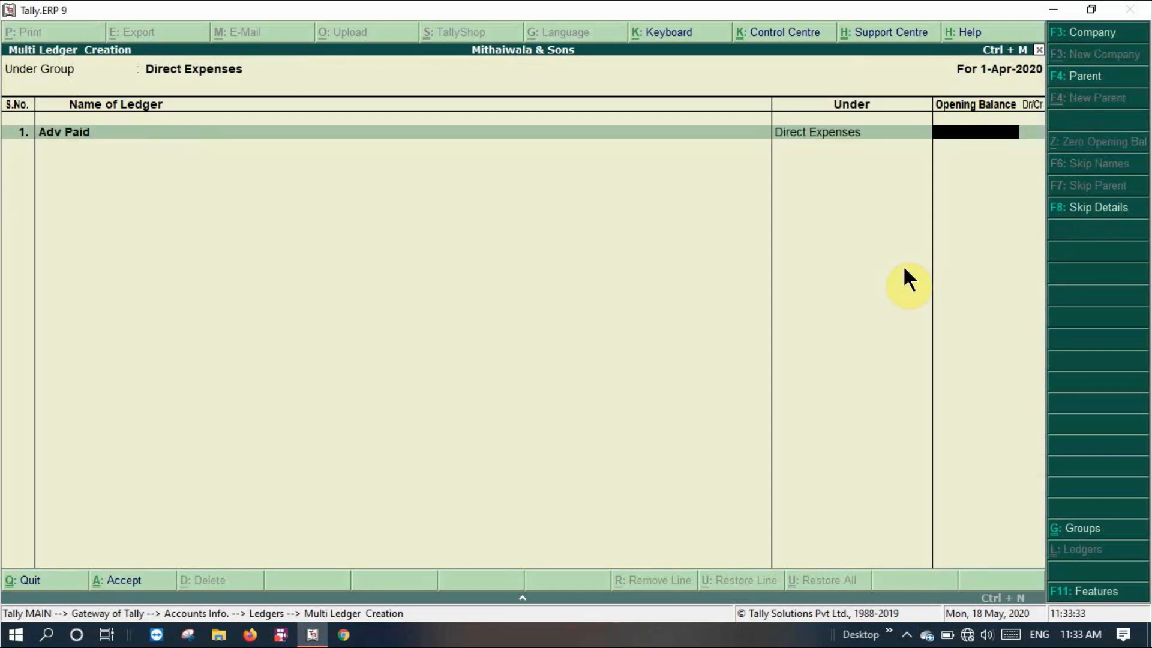
{"action": "key", "text": "Return"}
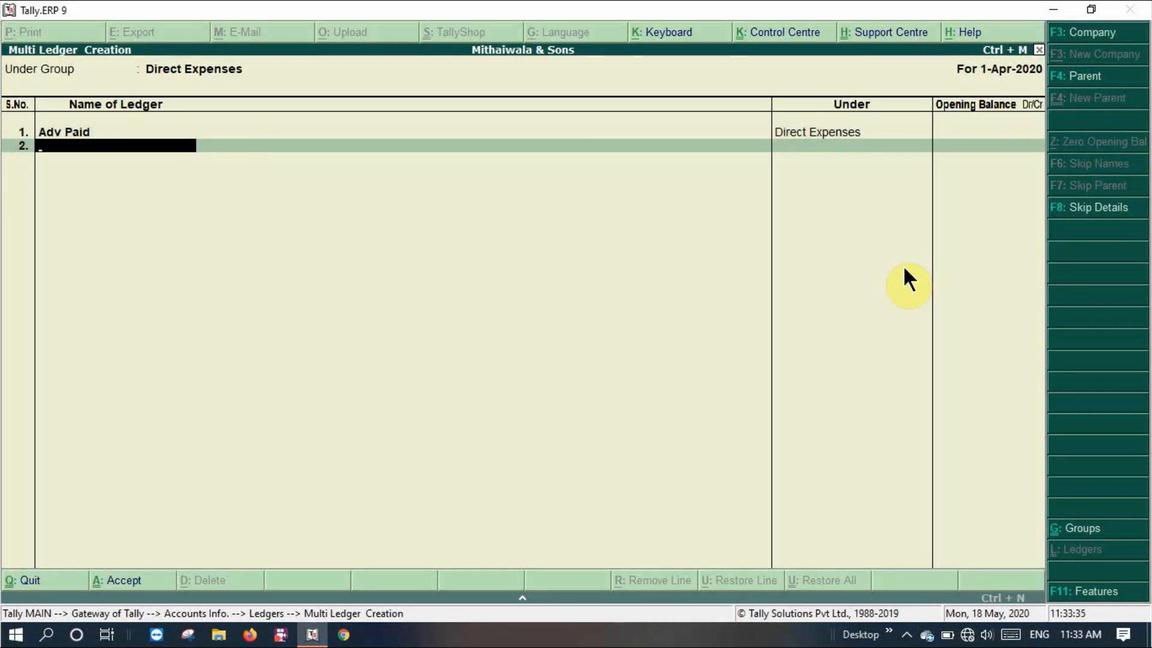
{"action": "type", "text": "Wages Paid"}
{"action": "key", "text": "Return"}
{"action": "key", "text": "Return"}
{"action": "key", "text": "Return"}
{"action": "key", "text": "Return"}
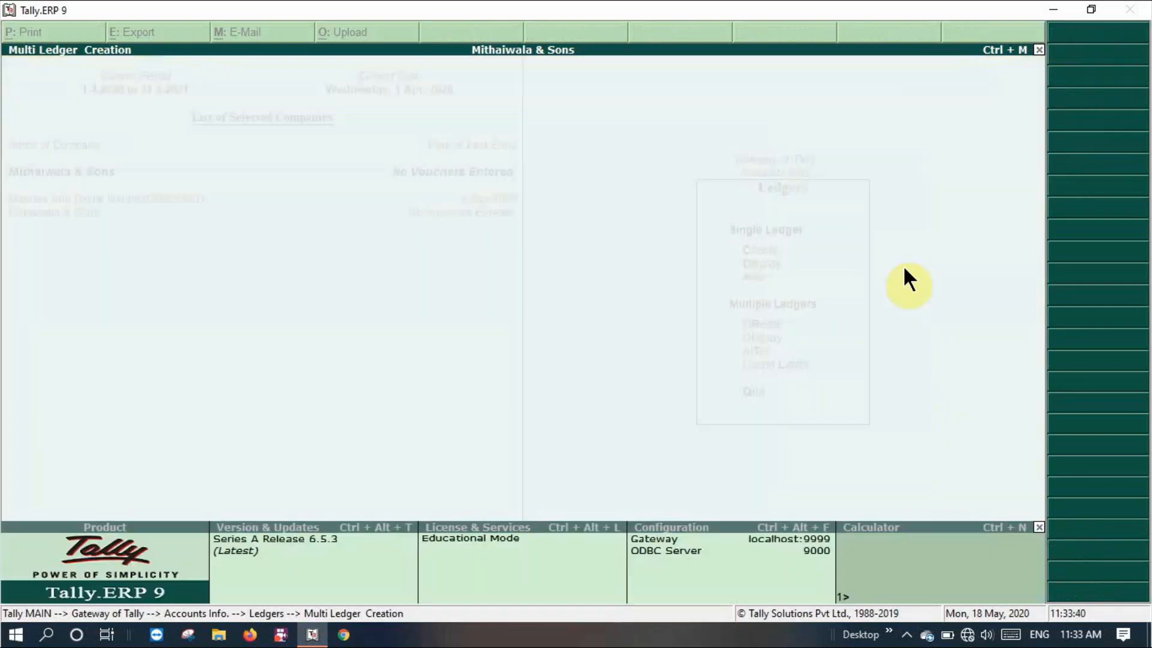
Step: Start a new budget named April Budget under Primary
{"action": "key", "text": "Escape"}
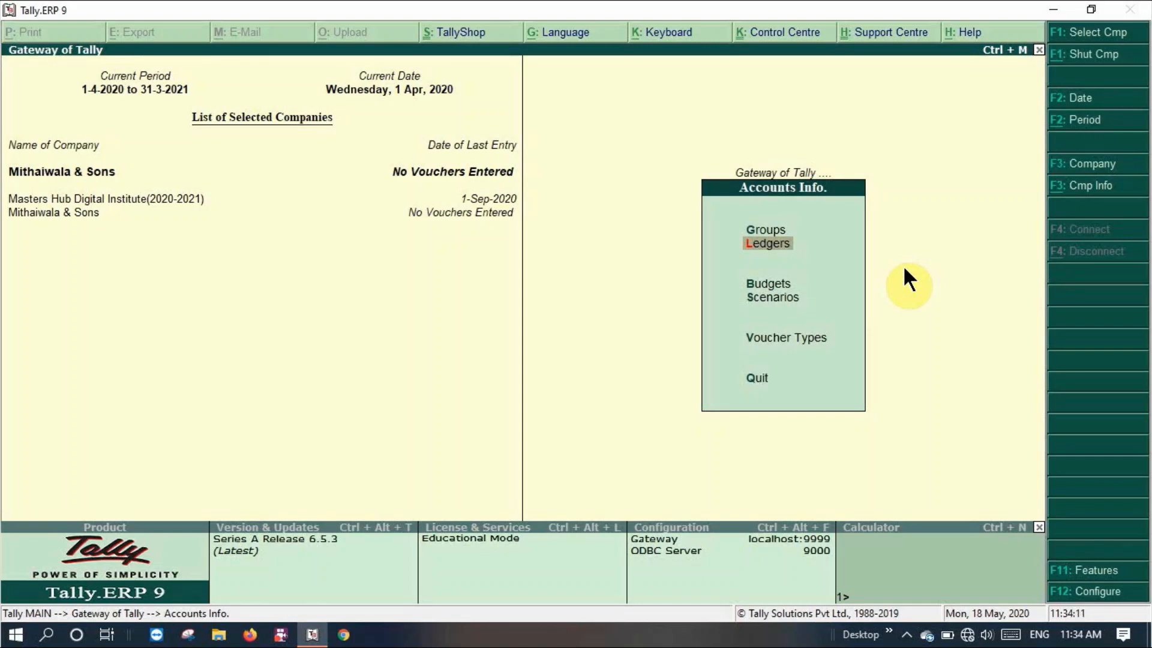
{"action": "key", "text": "Escape"}
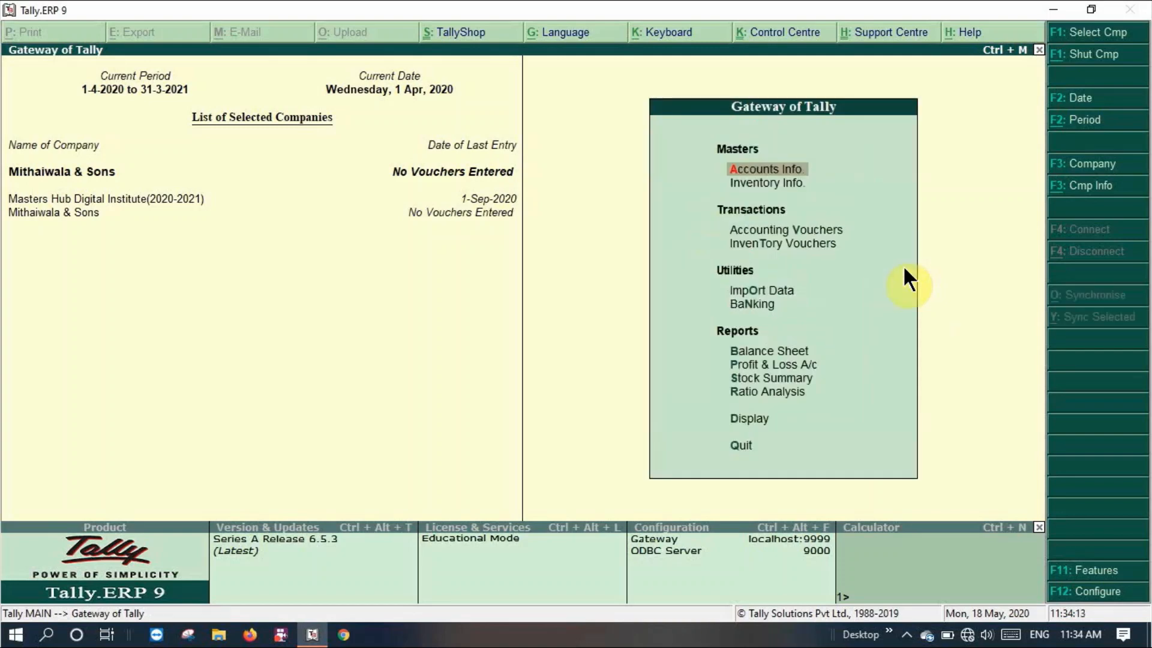
{"action": "key", "text": "Return"}
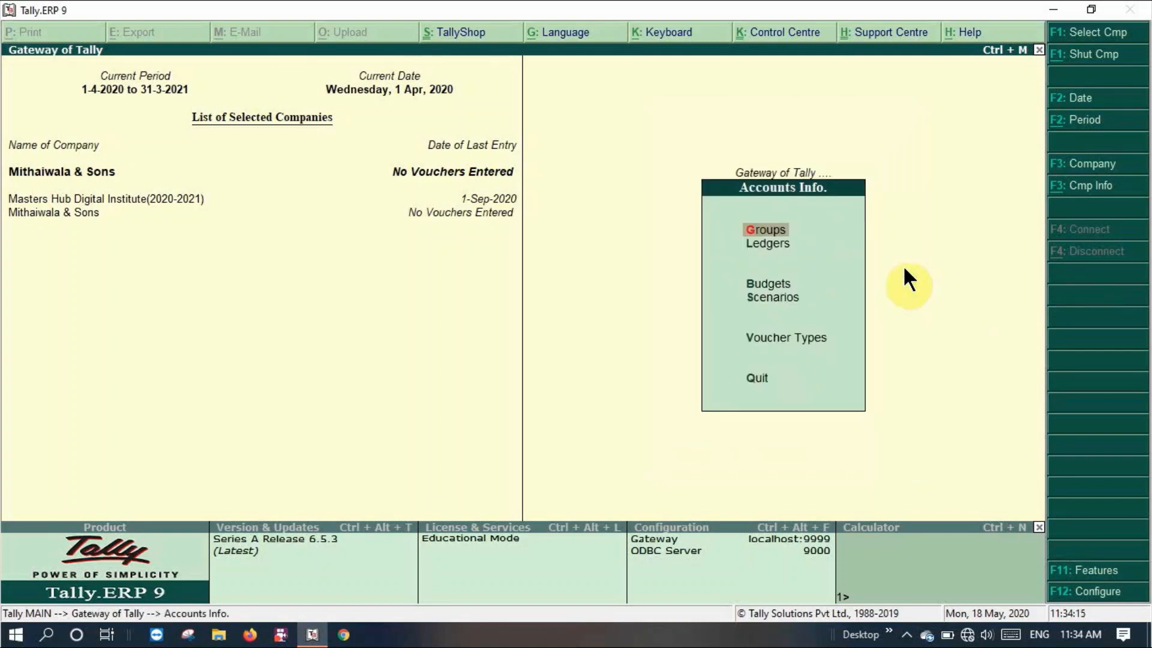
{"action": "key", "text": "Down"}
{"action": "key", "text": "Down"}
{"action": "key", "text": "Return"}
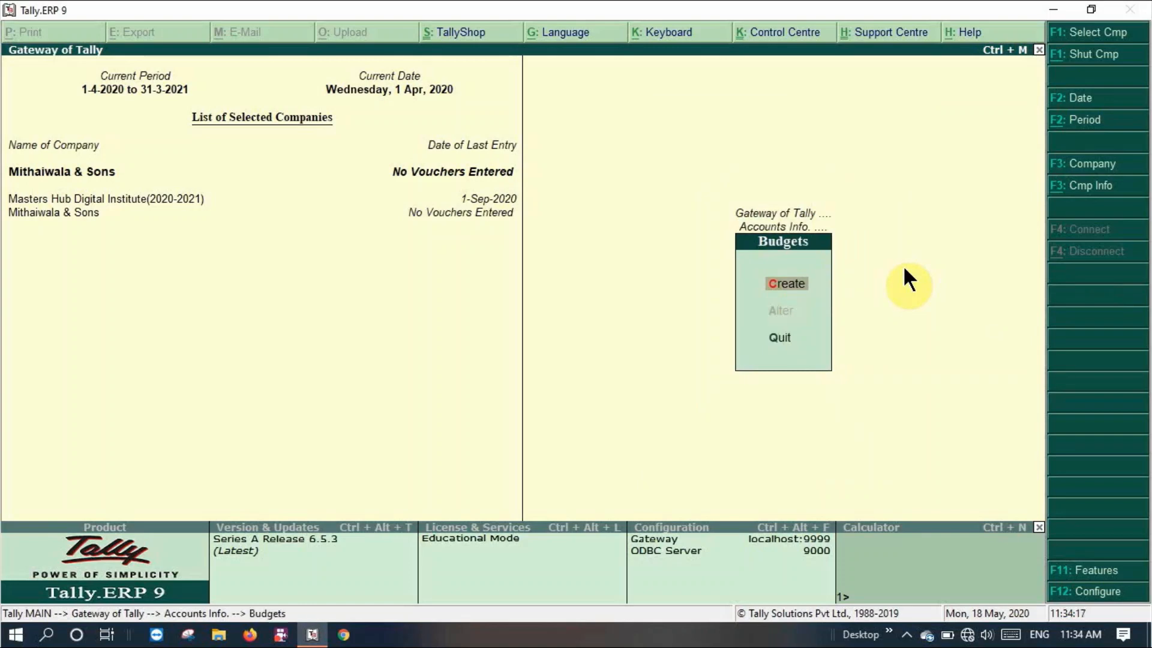
{"action": "key", "text": "Return"}
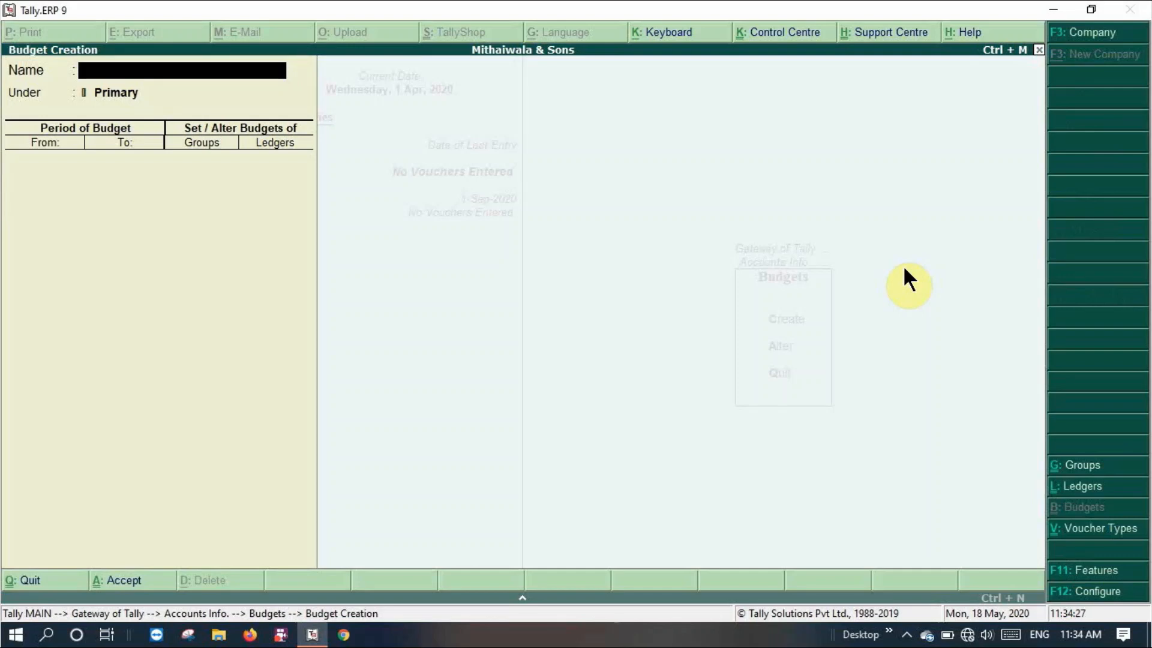
{"action": "type", "text": "April Budget"}
{"action": "key", "text": "Return"}
{"action": "key", "text": "Return"}
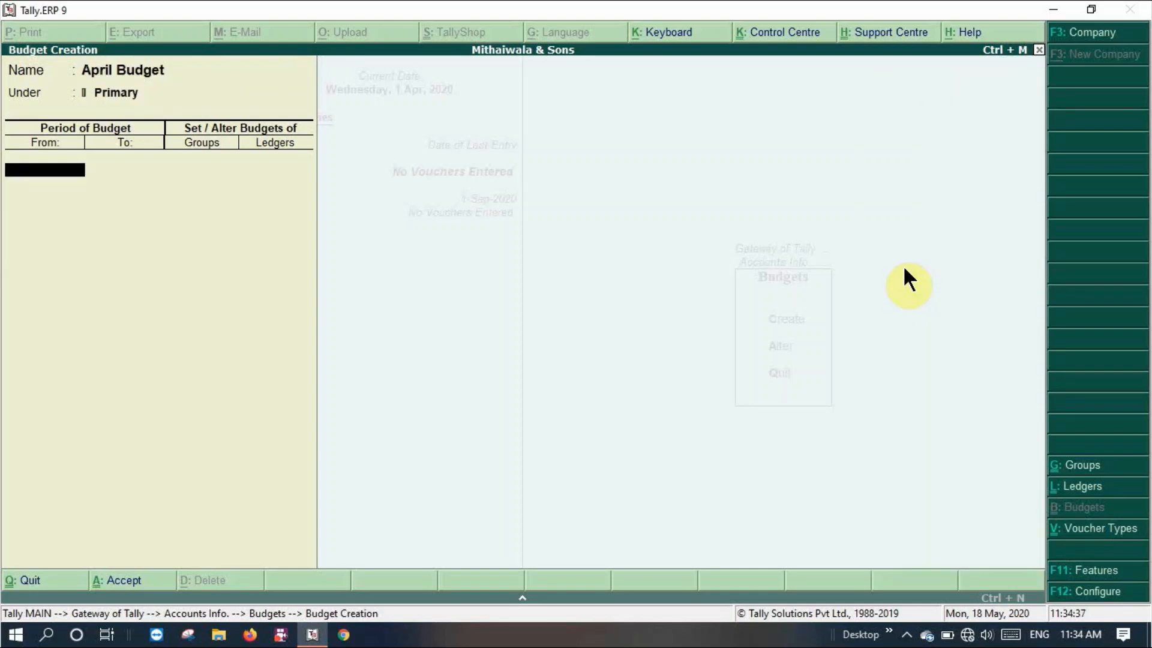
Step: Set the budget period from 1-Apr-2020 to 1-May-2020
{"action": "type", "text": "1/4/2020"}
{"action": "key", "text": "Return"}
{"action": "type", "text": "1/5"}
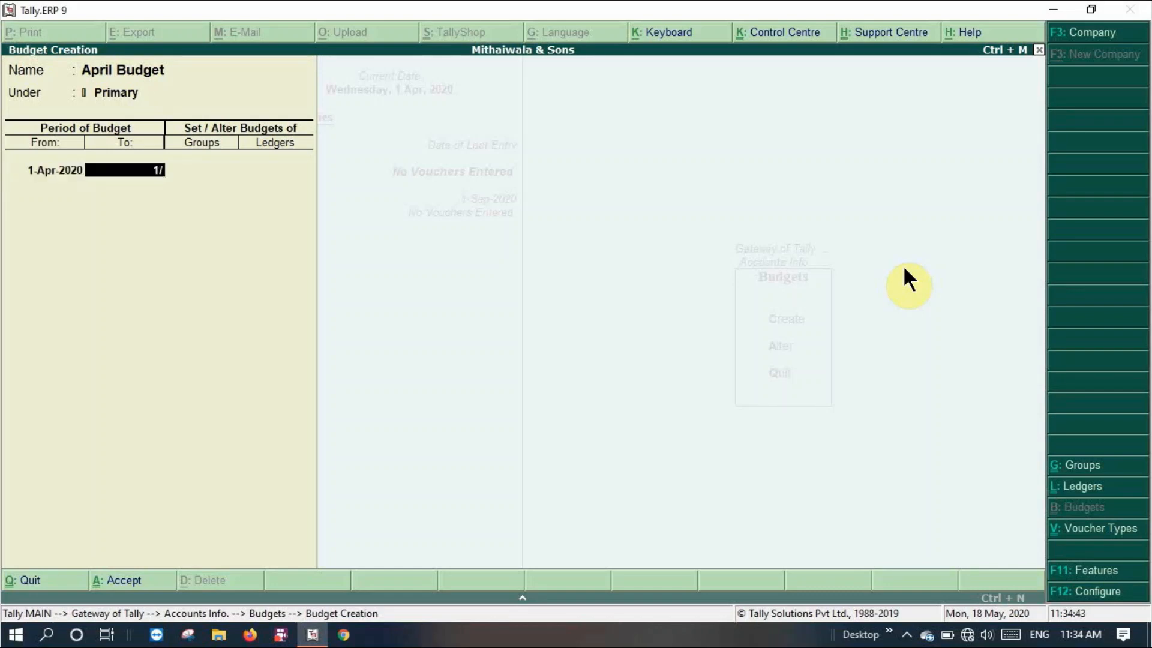
{"action": "key", "text": "Return"}
Step: Set the Groups option to Yes, leave Ledgers at No, and open the group budgets for the period
{"action": "key", "text": "2"}
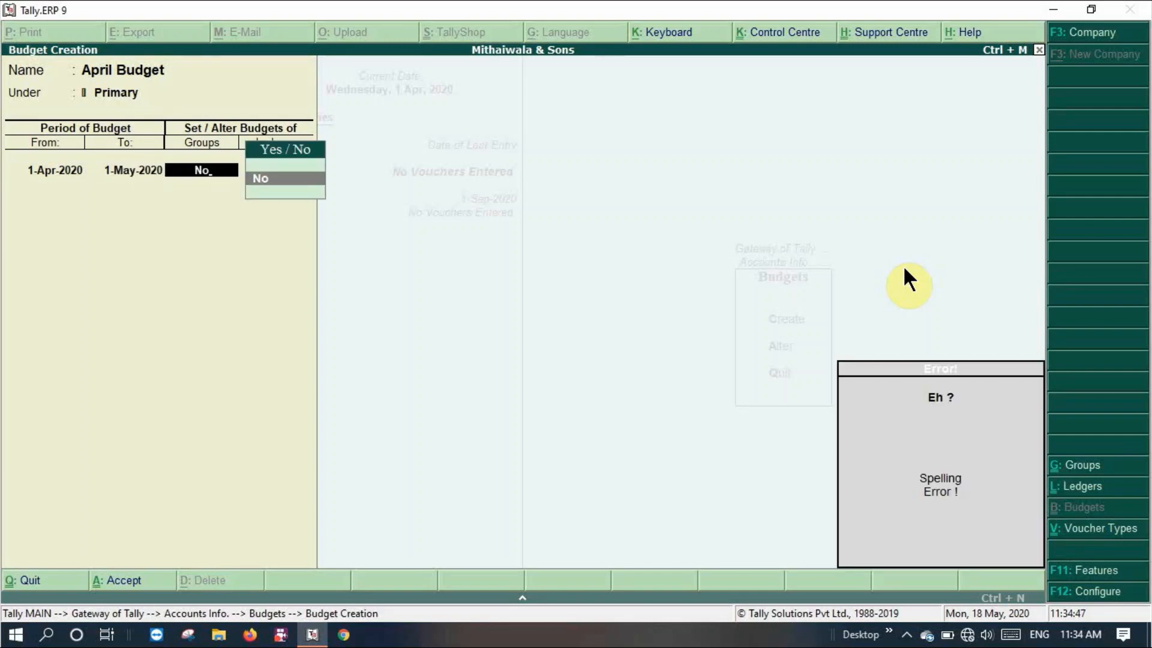
{"action": "key", "text": "BackSpace"}
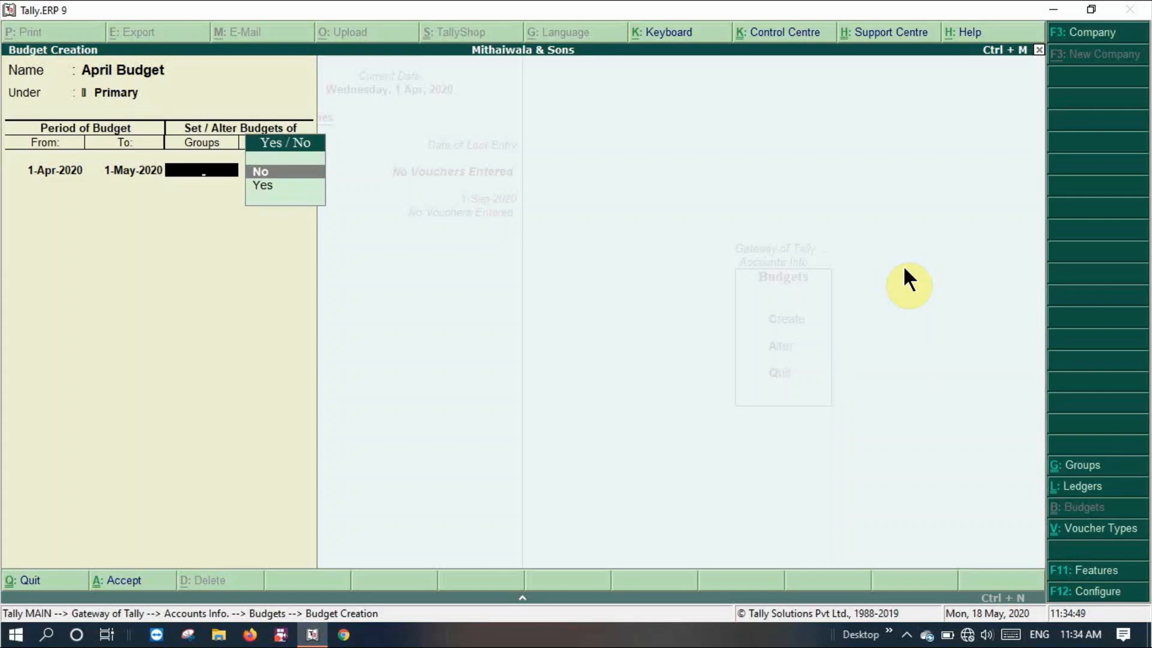
{"action": "type", "text": "yes"}
{"action": "key", "text": "Return"}
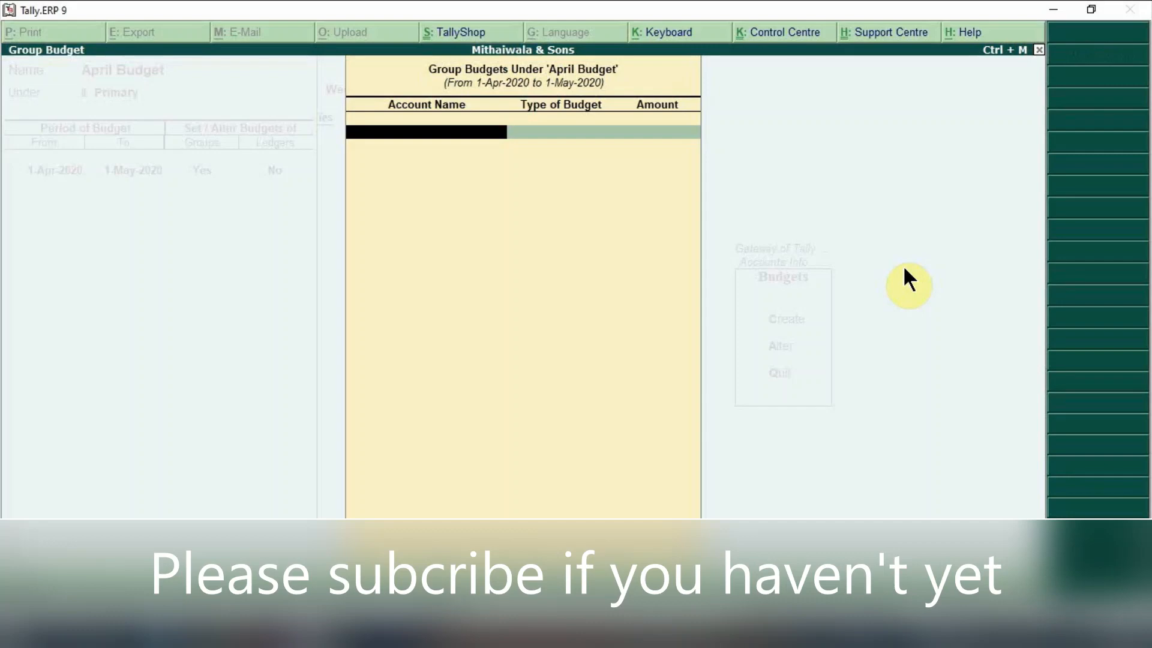
Step: Add a group budget for Indirect Expenses, based on closing balance, with an amount of 50000
{"action": "type", "text": "Ind"}
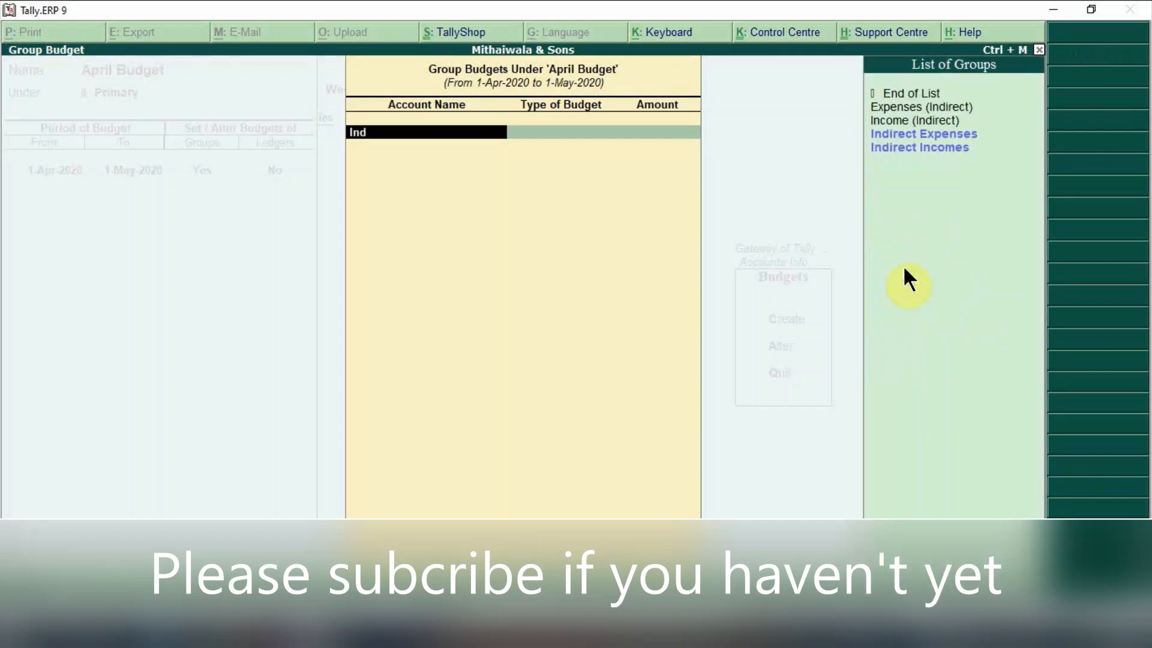
{"action": "key", "text": "Return"}
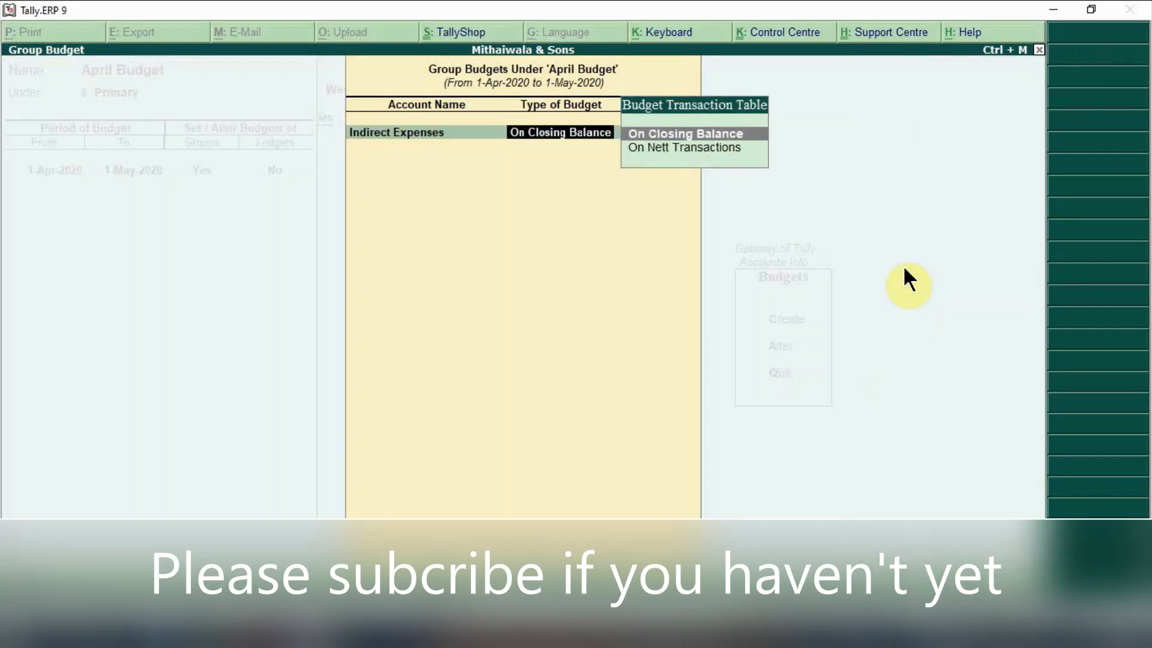
{"action": "key", "text": "Return"}
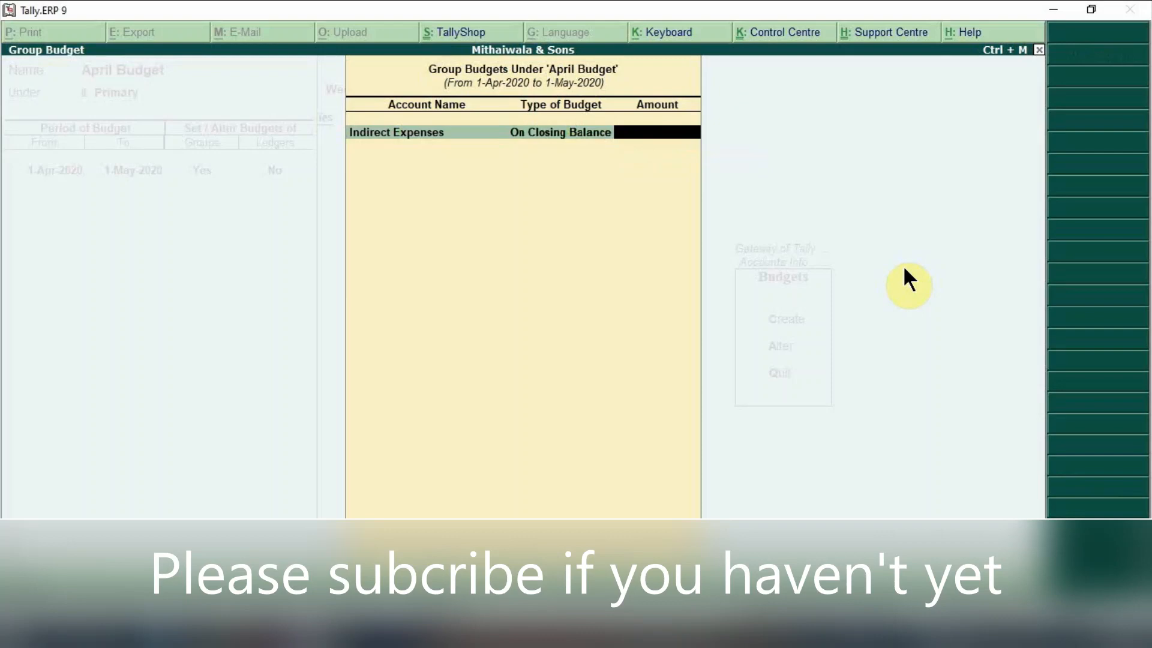
{"action": "type", "text": "50000"}
{"action": "key", "text": "Return"}
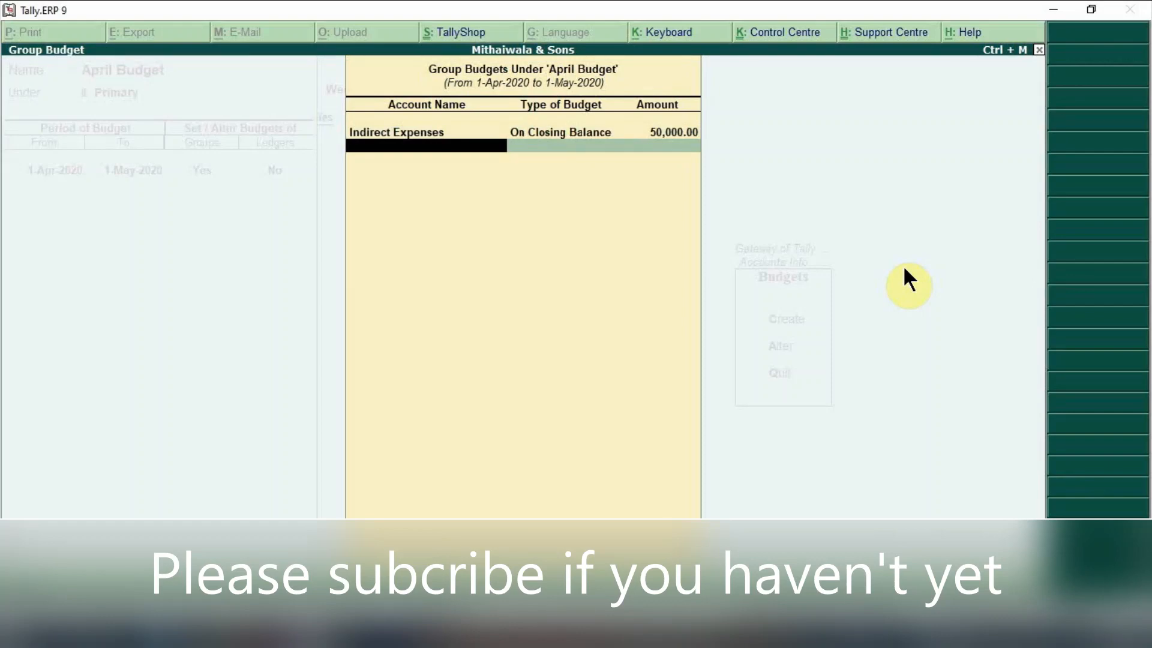
Step: Add a group budget for Direct Incomes, based on closing balance, with an amount of 50000
{"action": "type", "text": "Direc"}
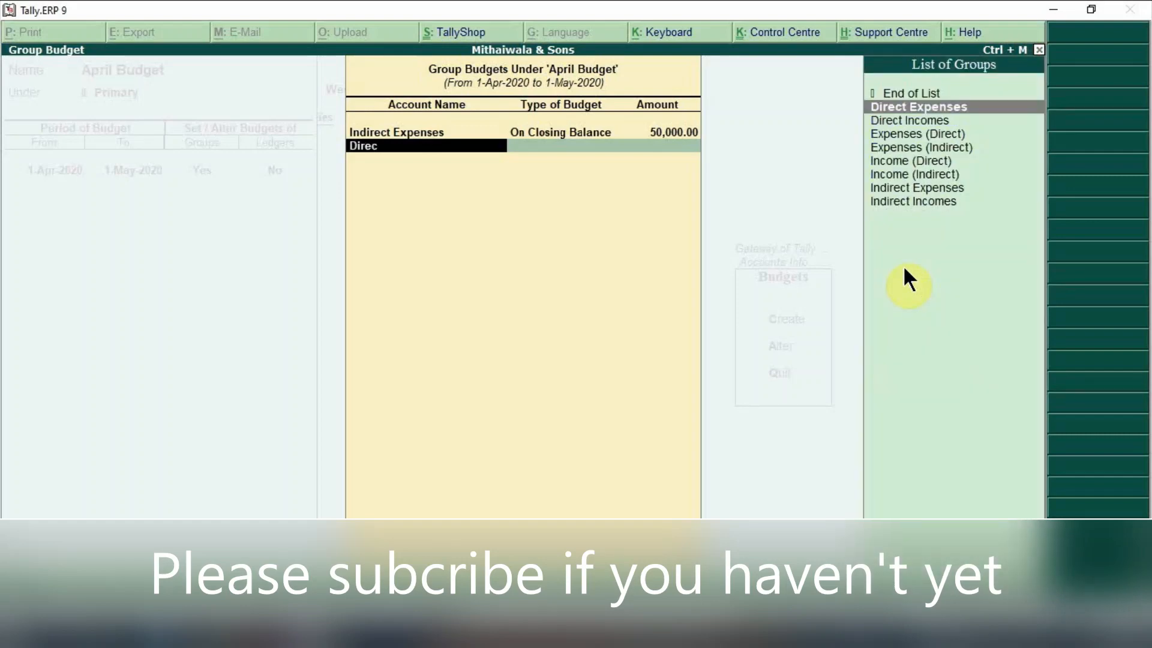
{"action": "key", "text": "Down"}
{"action": "key", "text": "Return"}
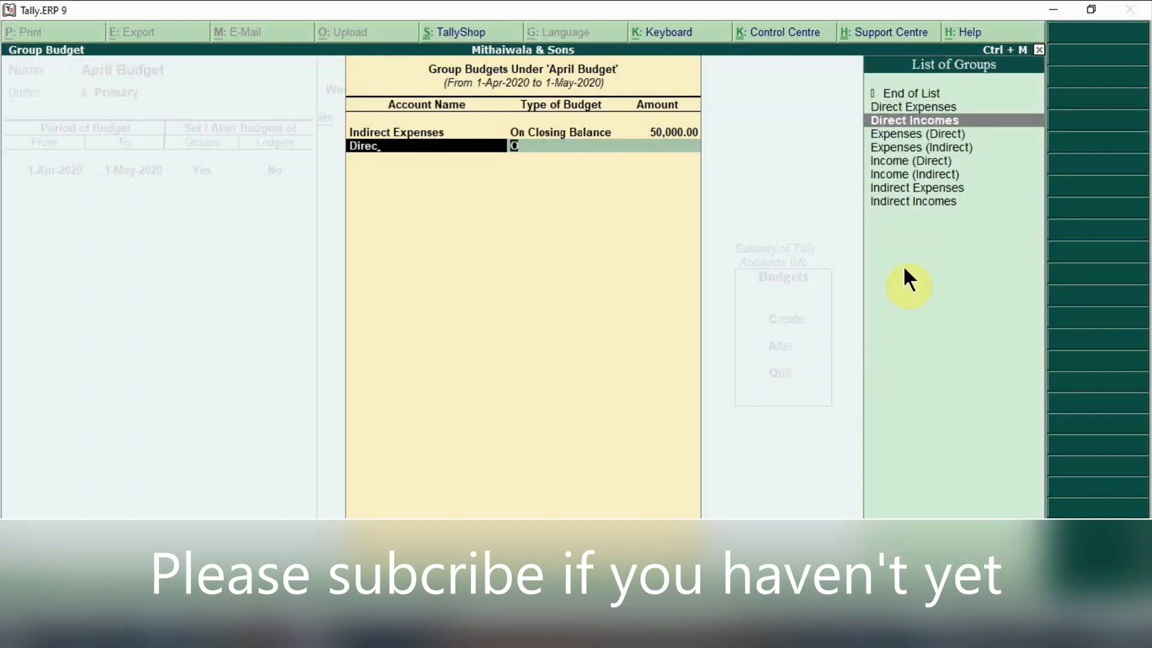
{"action": "key", "text": "Return"}
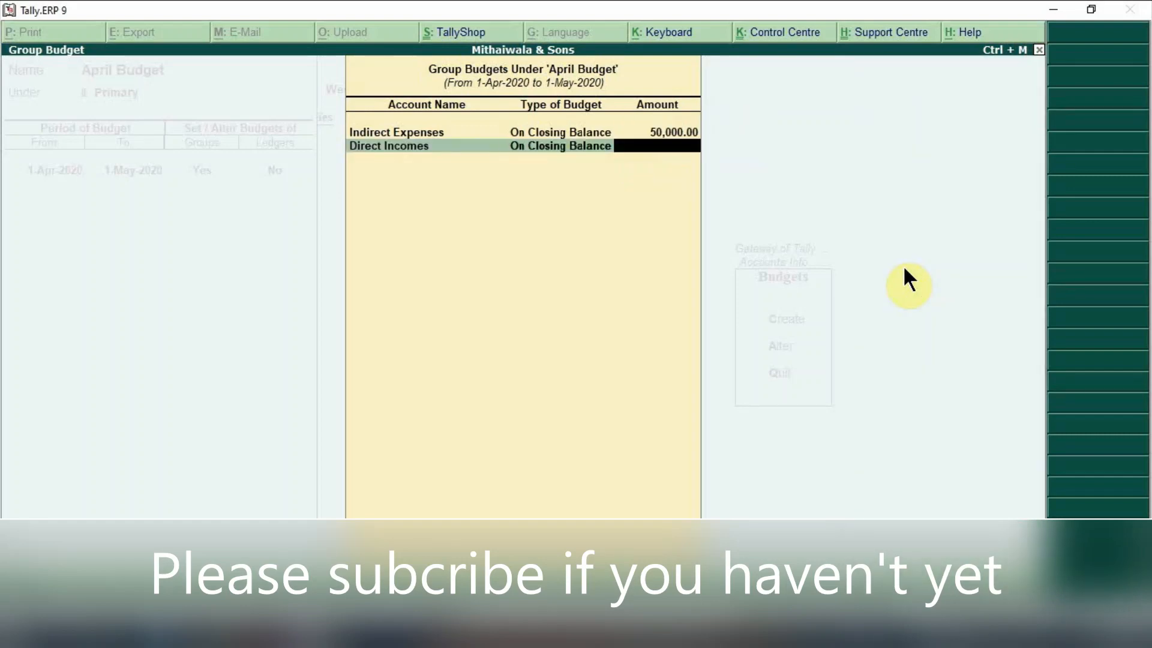
{"action": "type", "text": "50000"}
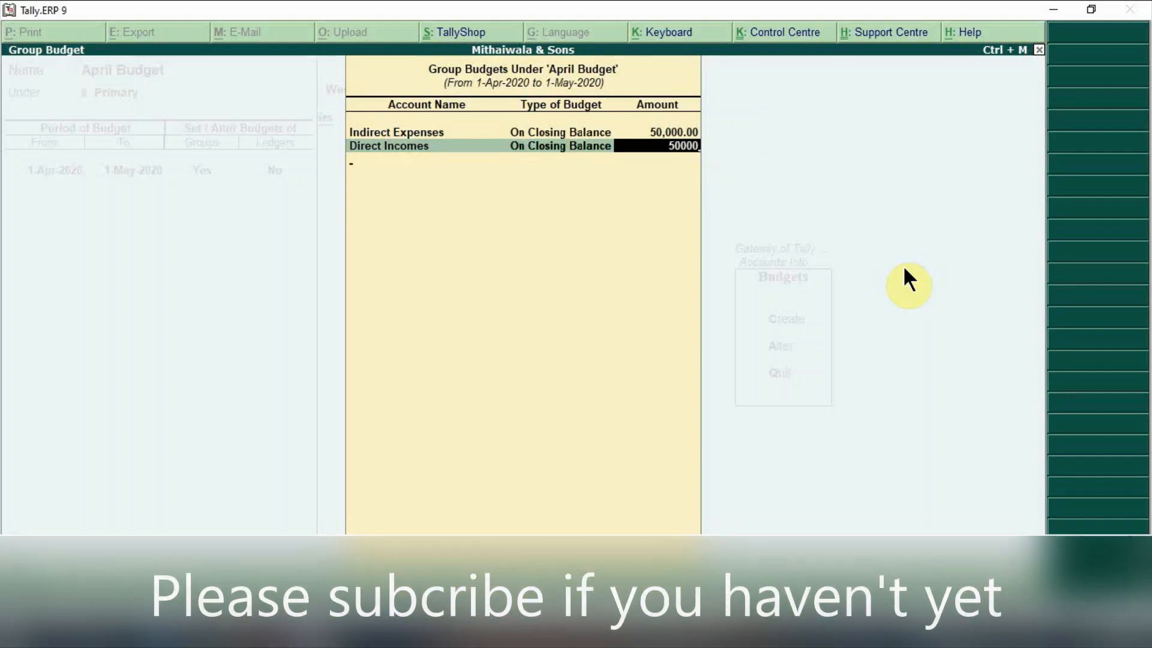
Step: Finish the group budgets, then set the Ledgers option to Yes to open the ledger budgets for the period
{"action": "key", "text": "Return"}
{"action": "key", "text": "Return"}
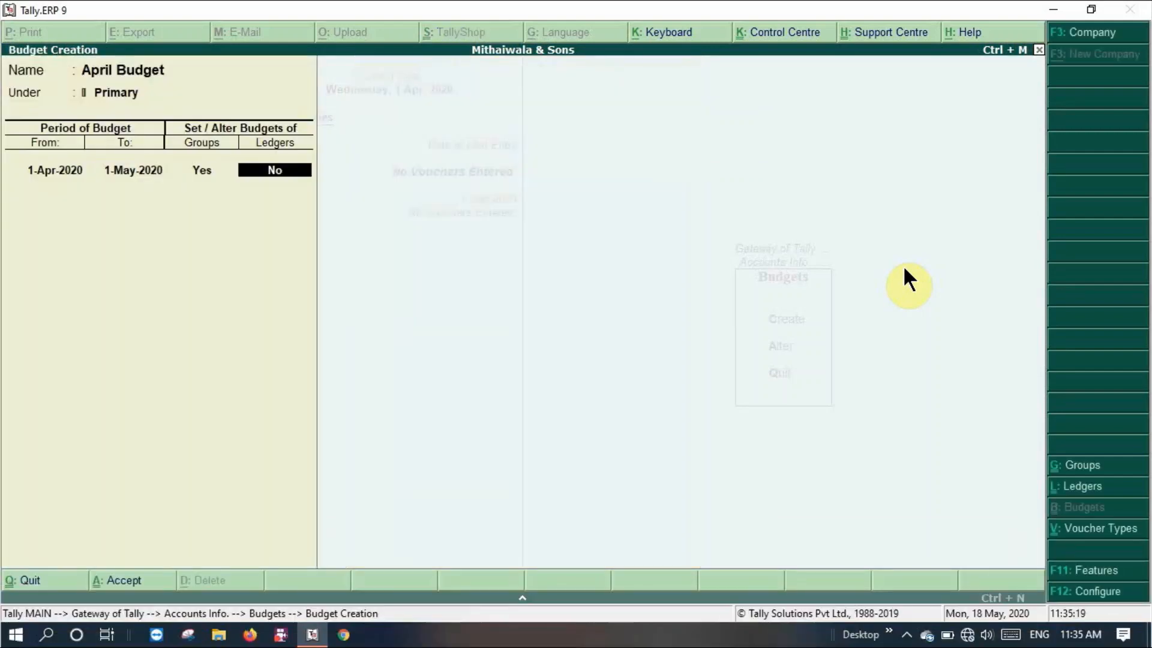
{"action": "type", "text": "yes"}
{"action": "key", "text": "Return"}
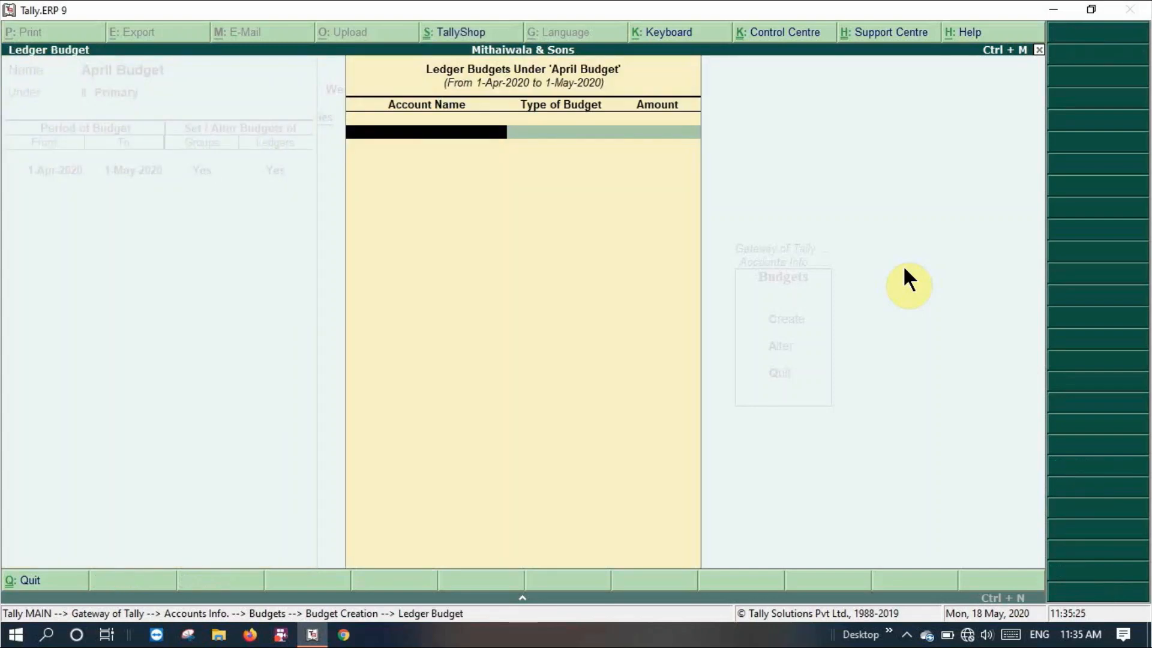
Step: Add a ledger budget for Salary Paid, based on closing balance, with an amount of 25000
{"action": "type", "text": "Salary"}
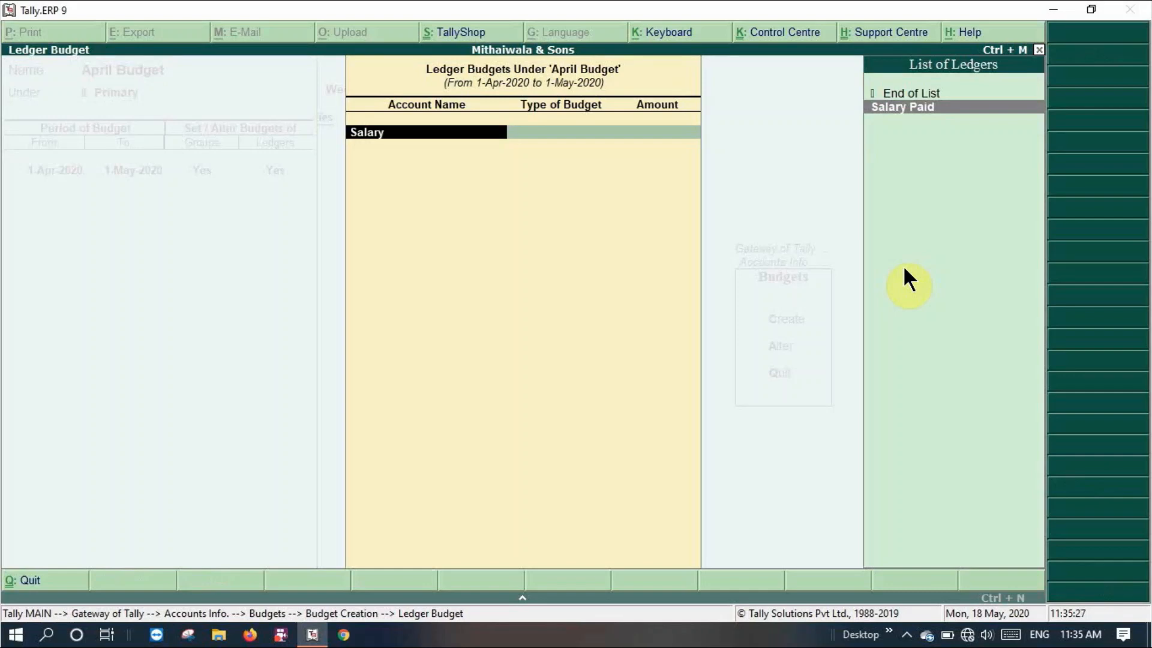
{"action": "key", "text": "Return"}
{"action": "key", "text": "Return"}
{"action": "type", "text": "25000"}
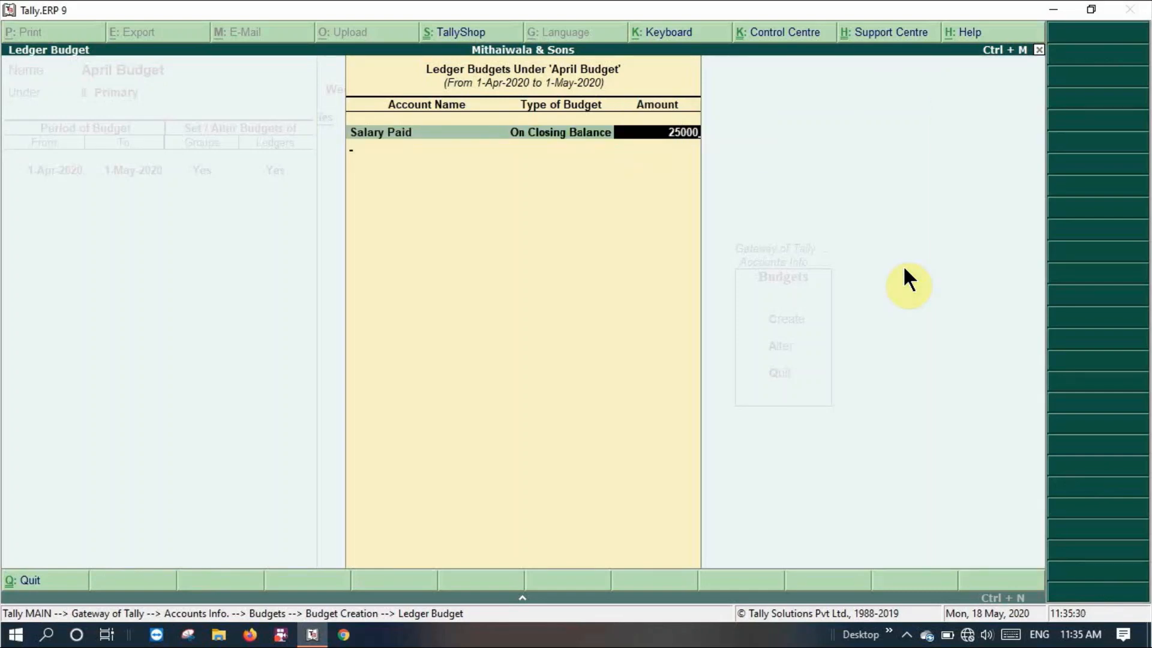
{"action": "key", "text": "Return"}
Step: Add a ledger budget for Rent Paid, based on closing balance, with an amount of 25000
{"action": "type", "text": "Re"}
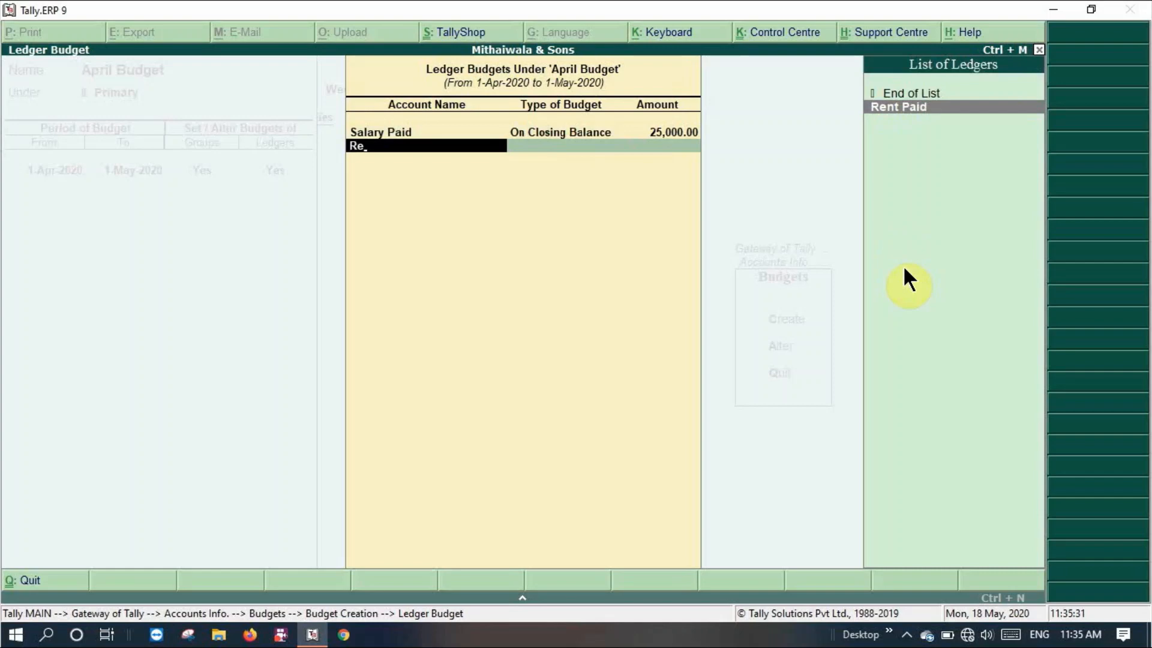
{"action": "key", "text": "Return"}
{"action": "key", "text": "Return"}
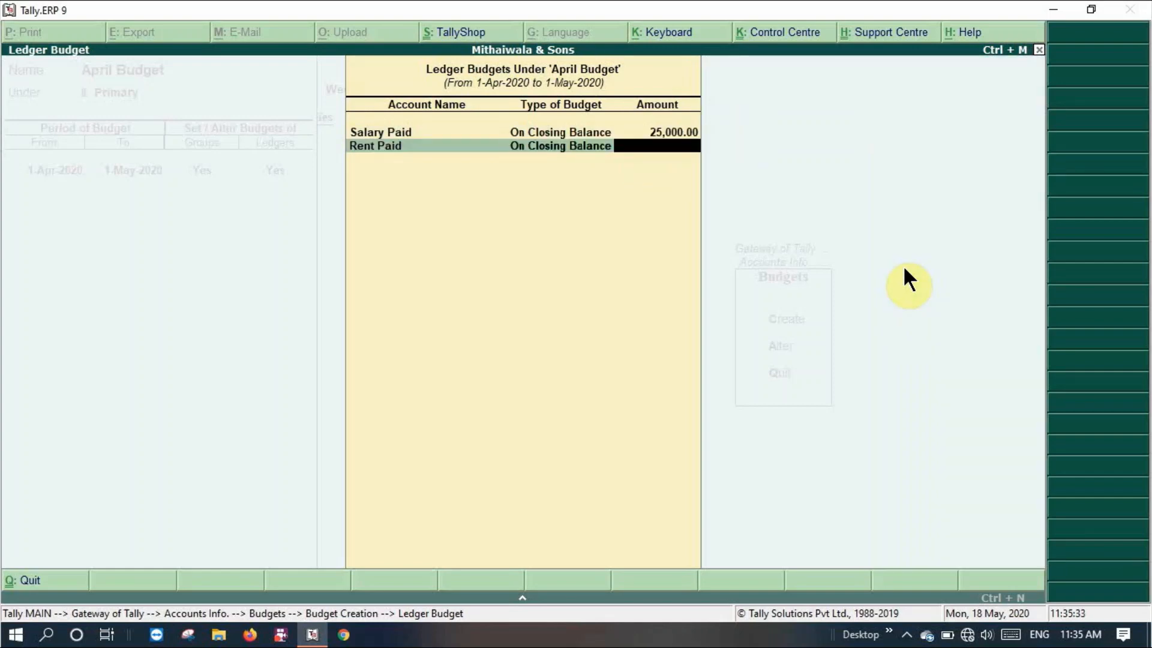
{"action": "type", "text": "25000"}
{"action": "key", "text": "Return"}
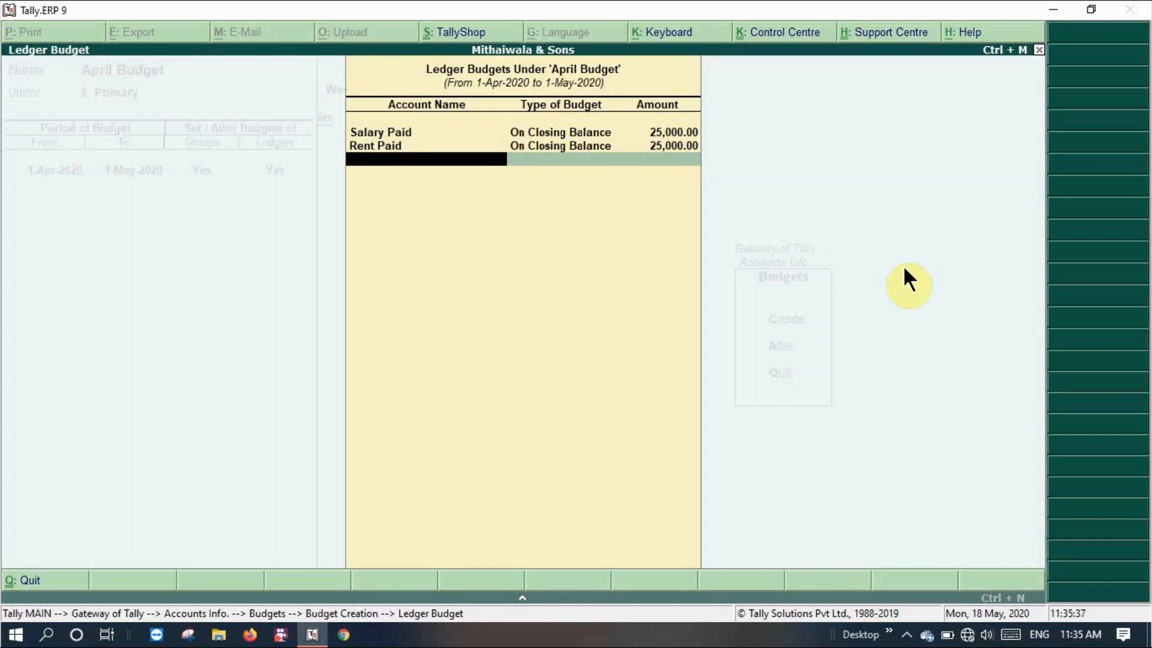
Step: Add a ledger budget for Adv Paid, based on closing balance, with an amount of 30000
{"action": "type", "text": "Ad"}
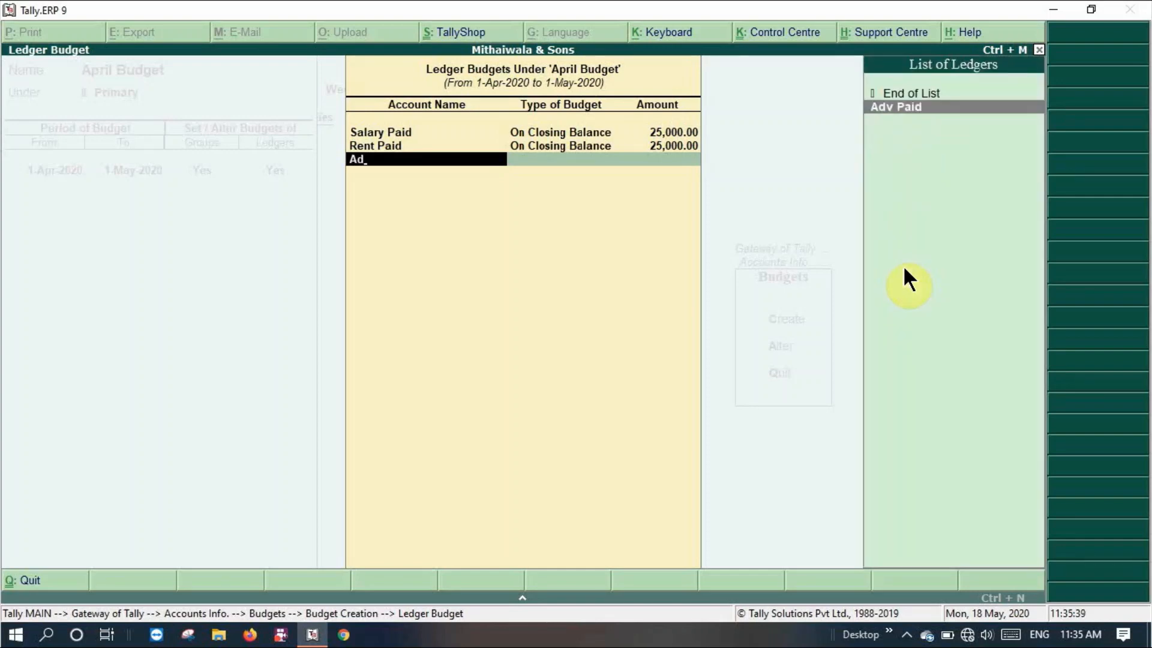
{"action": "key", "text": "Return"}
{"action": "key", "text": "Return"}
{"action": "type", "text": "30,0"}
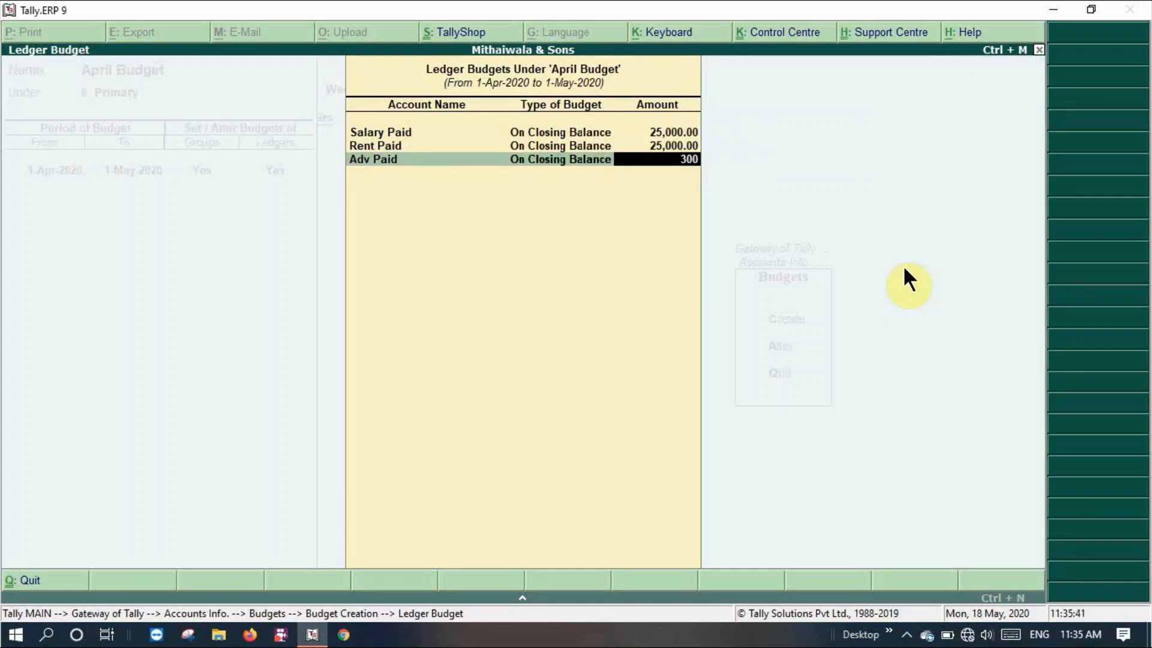
{"action": "type", "text": "00"}
{"action": "key", "text": "Return"}
Step: Add a ledger budget for Wages Paid, based on closing balance, with an amount of 20000
{"action": "type", "text": "wa"}
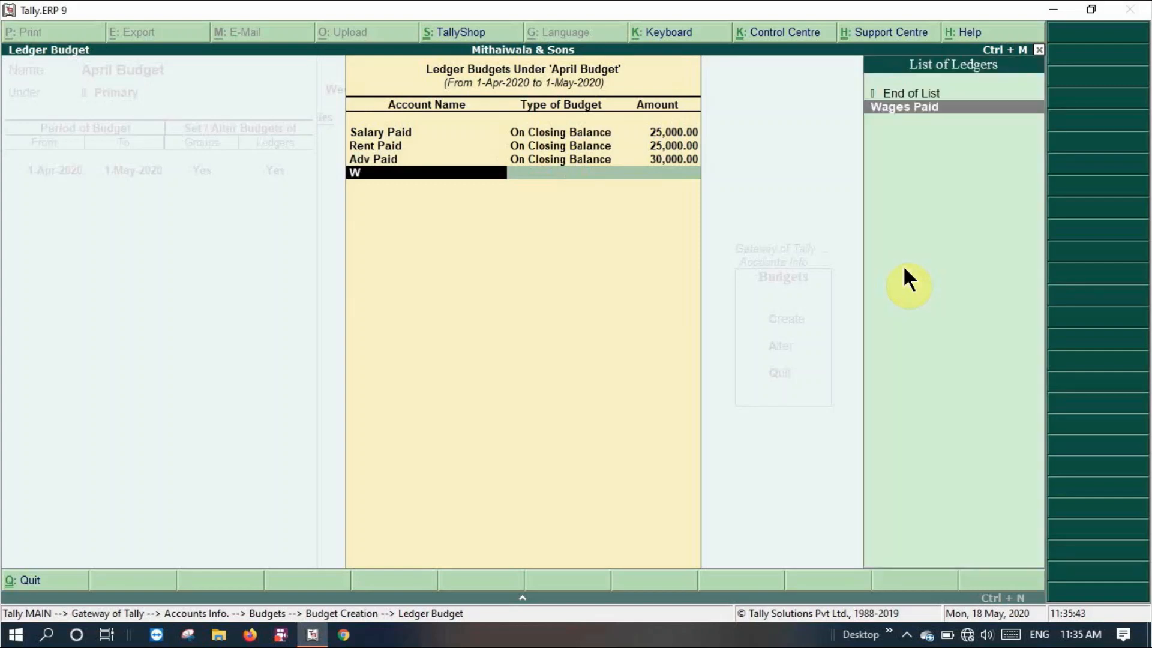
{"action": "key", "text": "Return"}
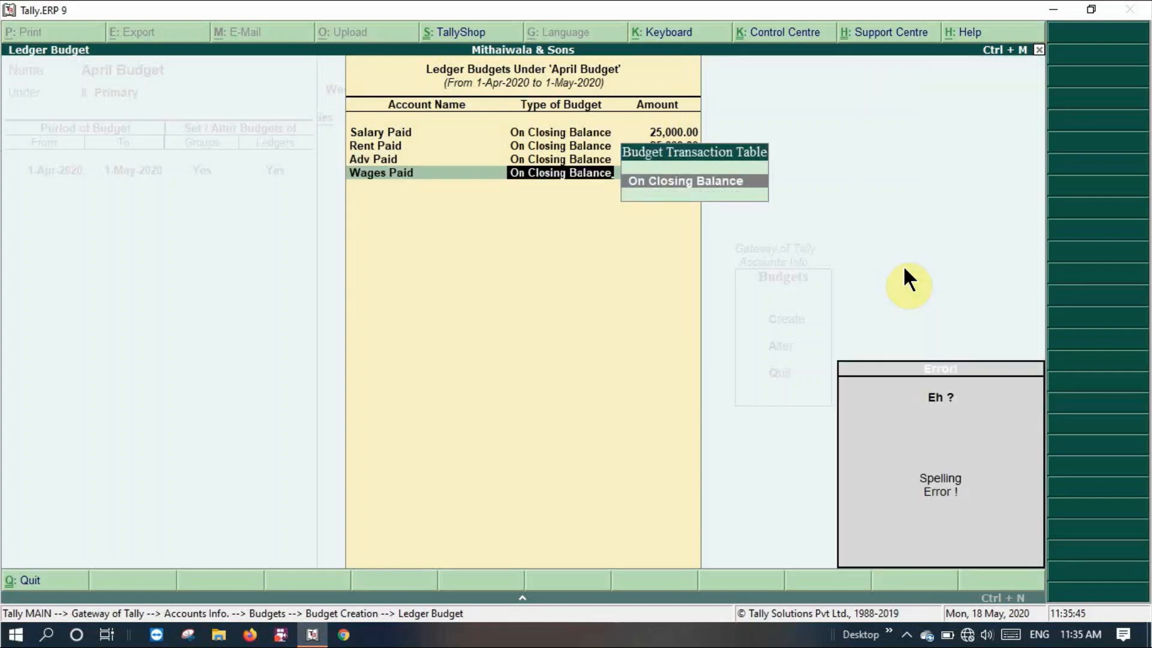
{"action": "key", "text": "Return"}
{"action": "type", "text": "20,000"}
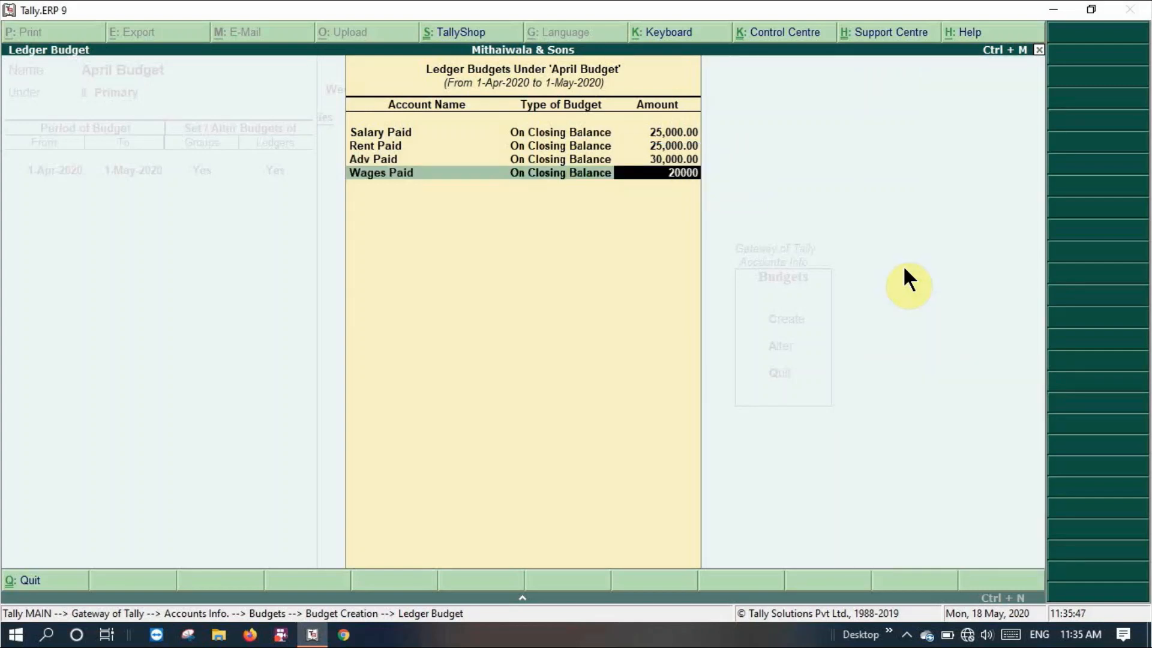
{"action": "key", "text": "Return"}
Step: Save the April Budget with its ledger budgets and return to the Gateway of Tally
{"action": "key", "text": "Return"}
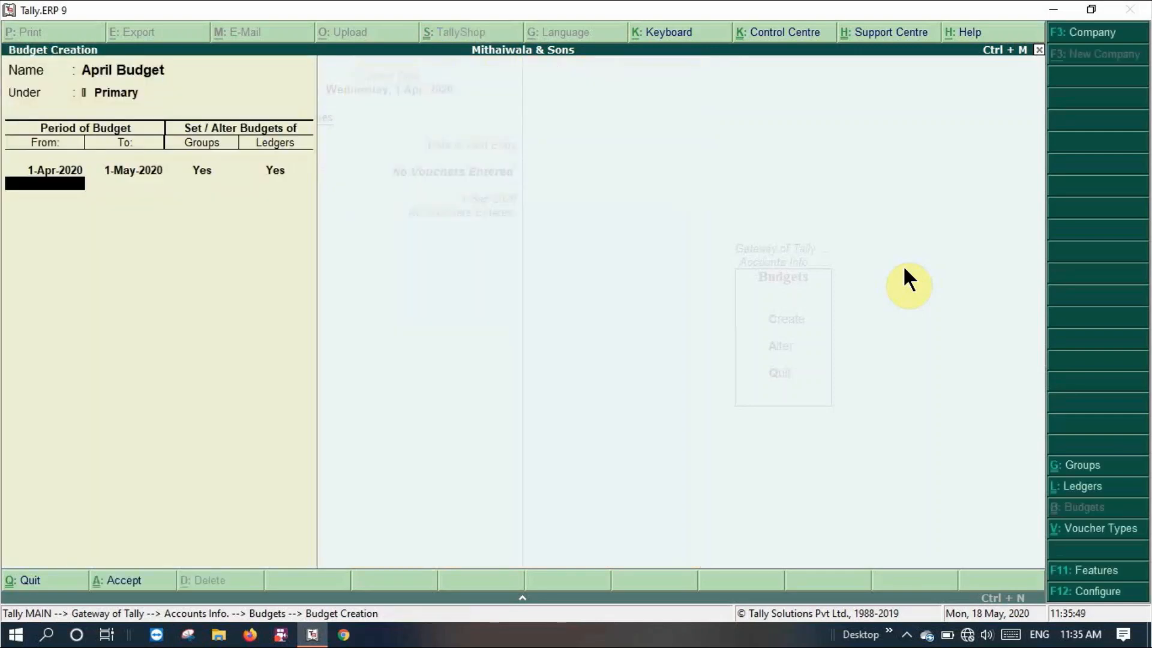
{"action": "key", "text": "Return"}
{"action": "key", "text": "Return"}
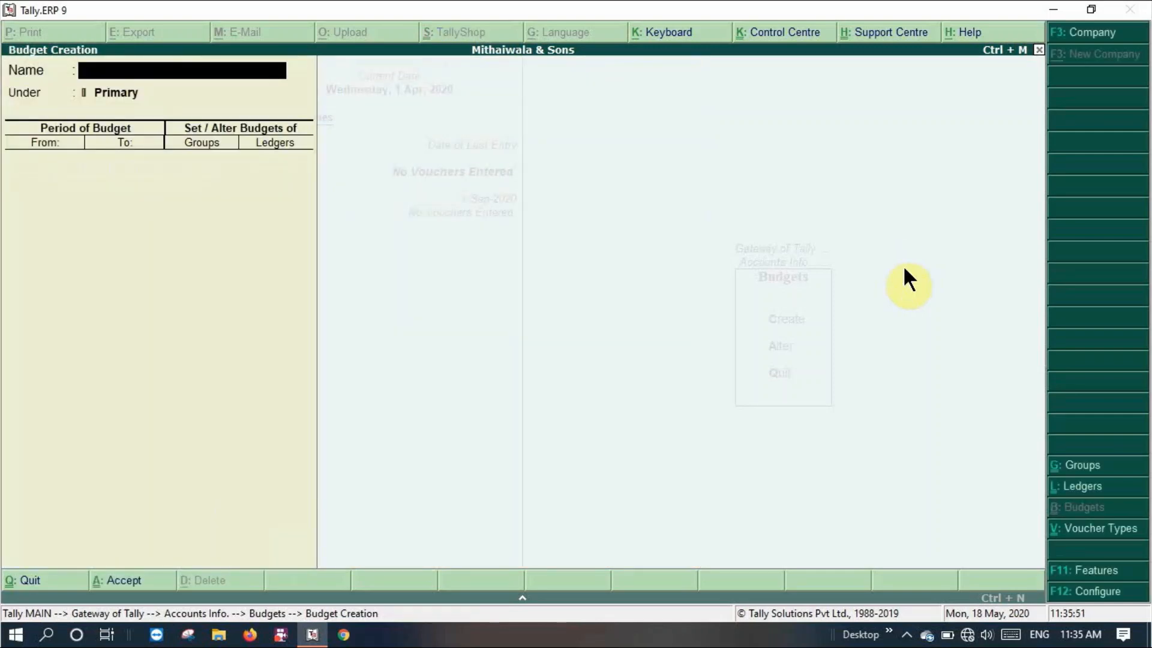
{"action": "key", "text": "Escape"}
{"action": "key", "text": "Return"}
{"action": "key", "text": "Escape"}
{"action": "key", "text": "Escape"}
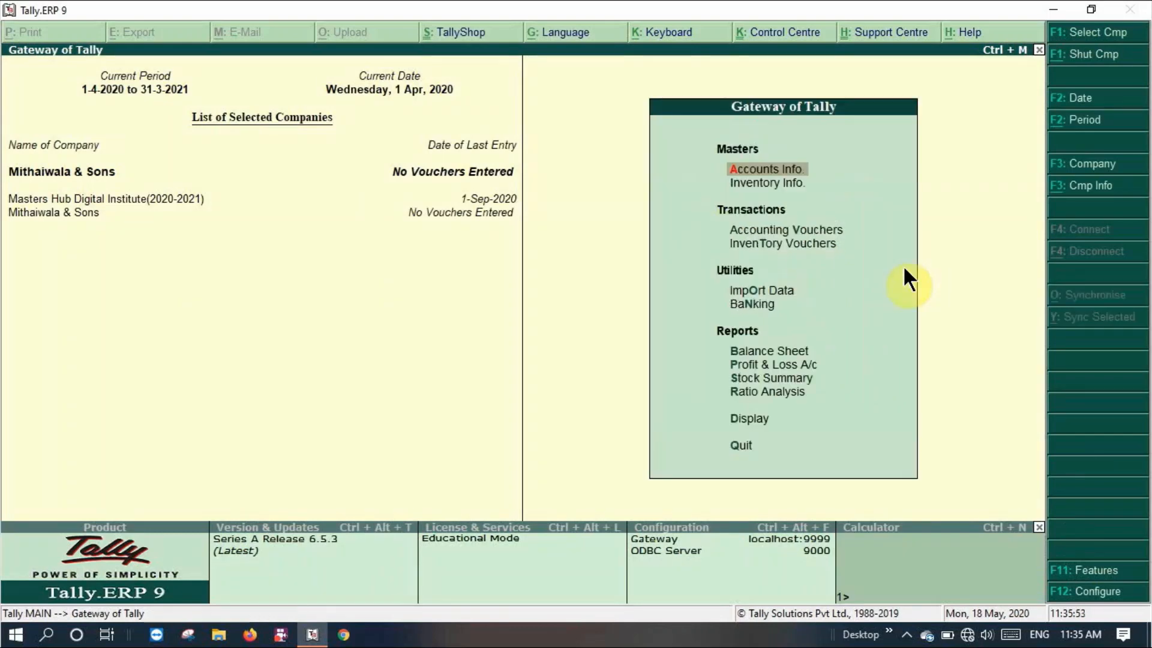
Step: Start a payment voucher in Accounting Vouchers and debit Adv Paid with 35000
{"action": "key", "text": "v"}
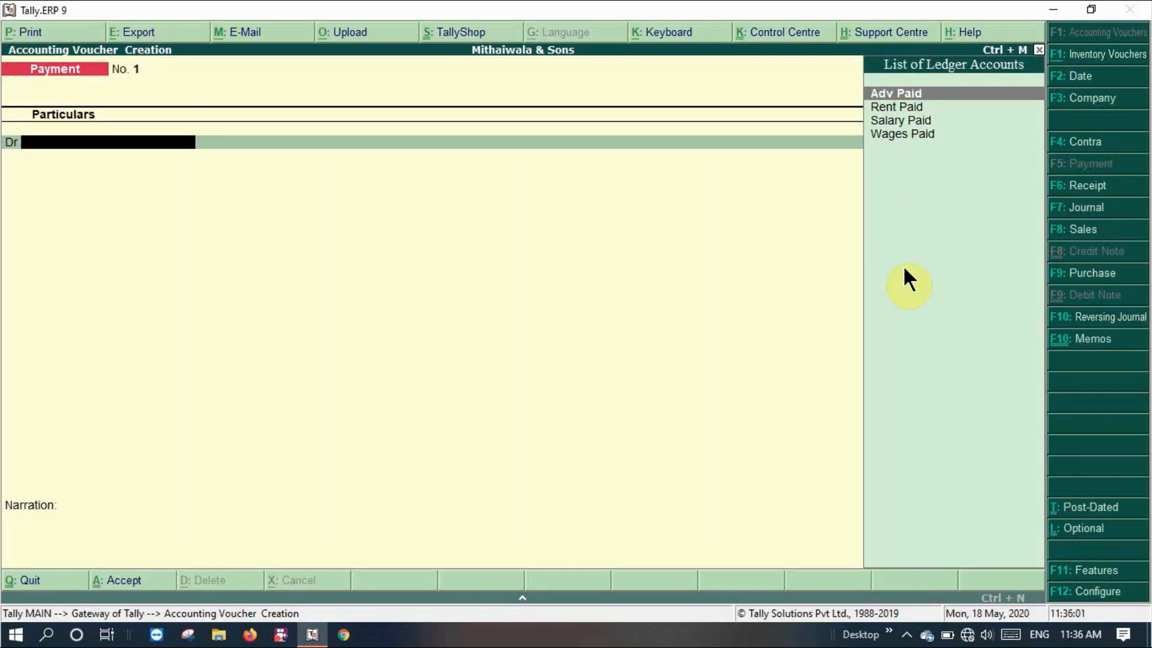
{"action": "key", "text": "Return"}
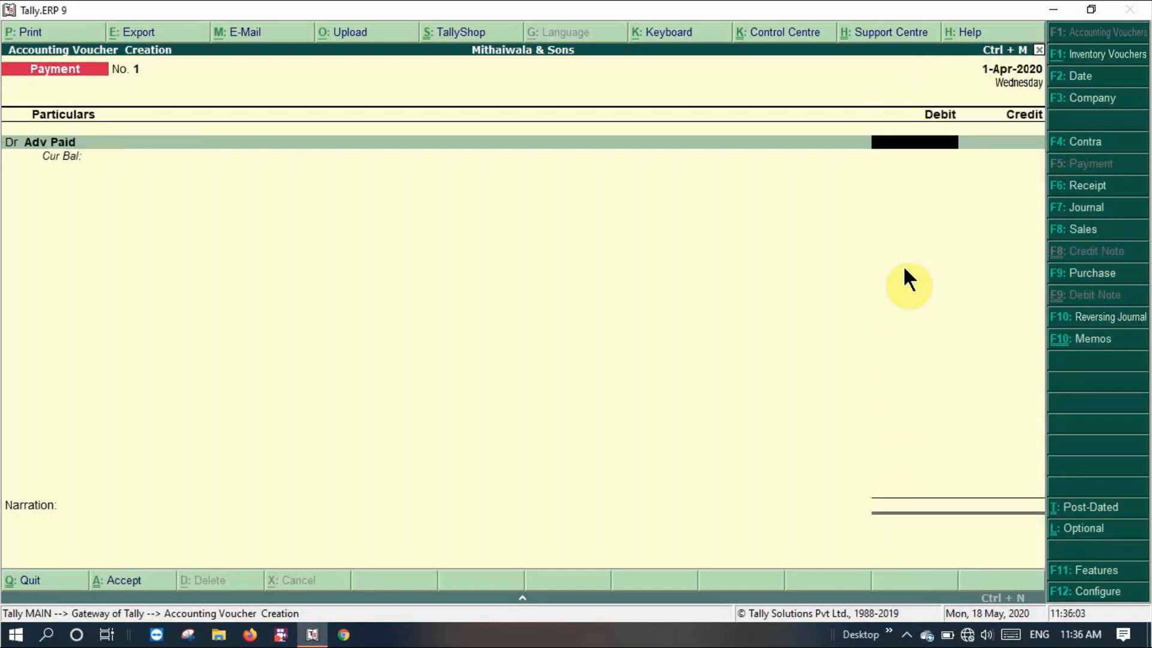
{"action": "type", "text": "35000"}
{"action": "key", "text": "Return"}
Step: Add a second debit line to the payment voucher for Rent Paid with 25000
{"action": "key", "text": "d"}
{"action": "key", "text": "Return"}
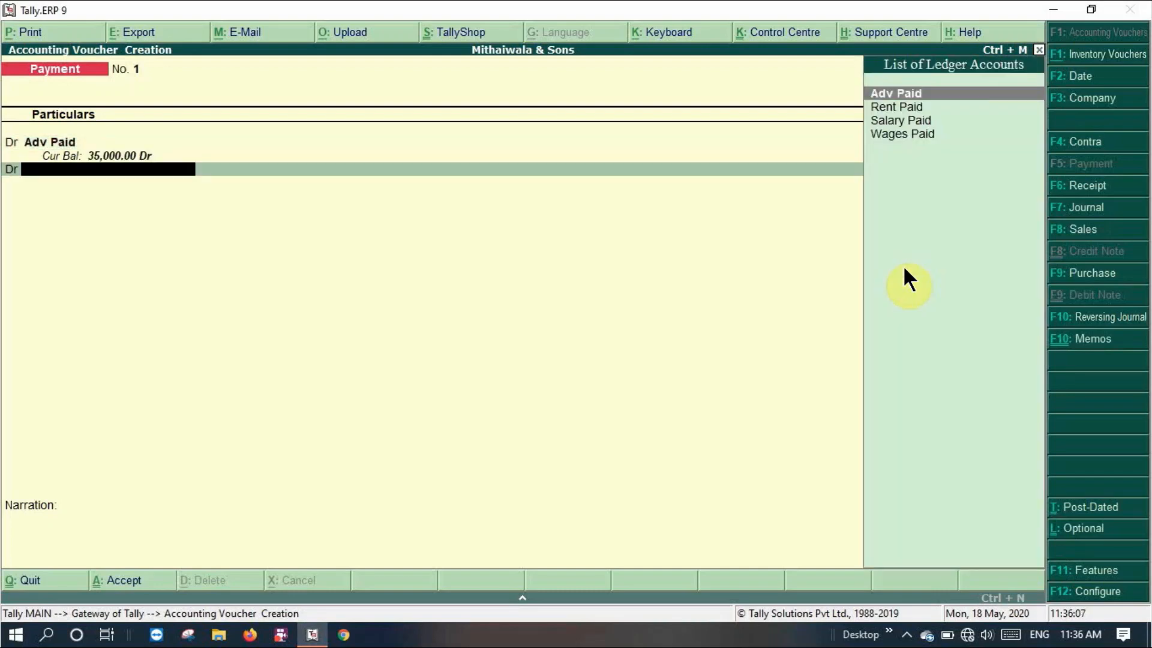
{"action": "key", "text": "Down"}
{"action": "key", "text": "Return"}
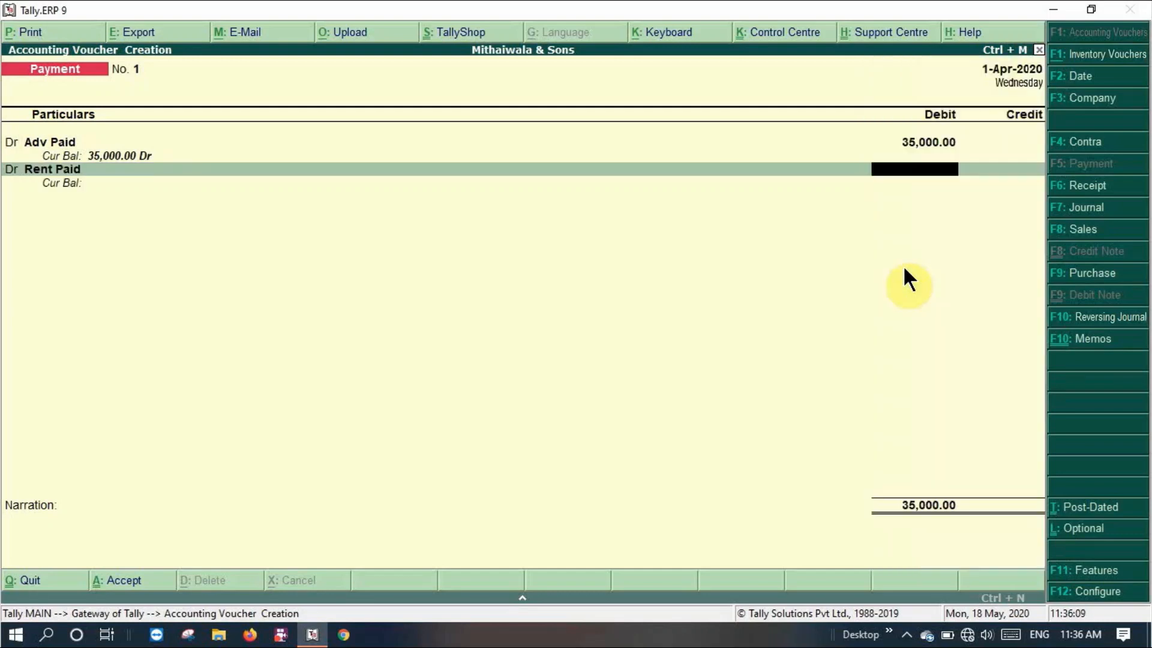
{"action": "type", "text": "25000"}
{"action": "key", "text": "Return"}
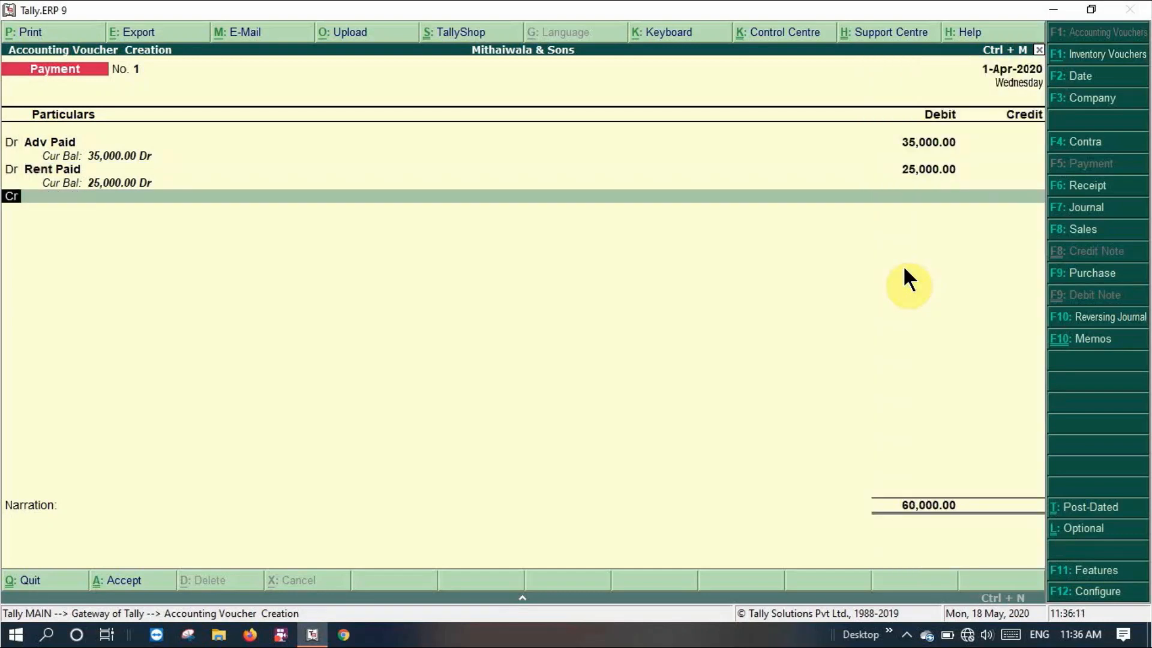
Step: Add a debit line to the payment voucher for Salary Paid with 25000
{"action": "key", "text": "d"}
{"action": "key", "text": "Return"}
{"action": "key", "text": "Down"}
{"action": "key", "text": "Down"}
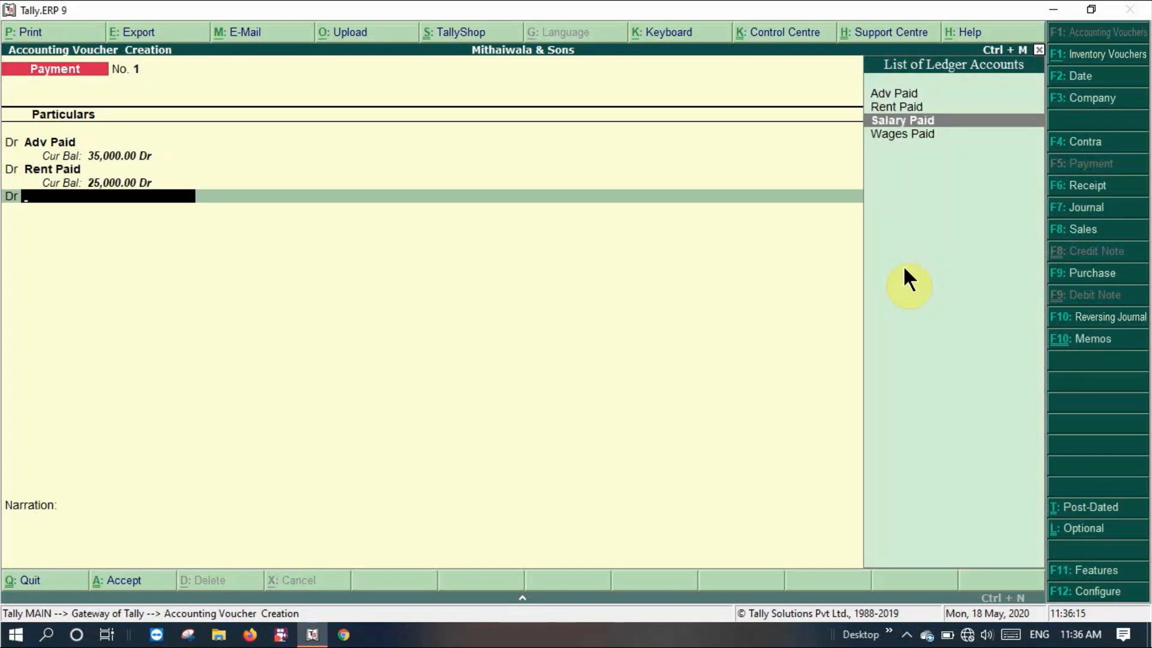
{"action": "key", "text": "Return"}
{"action": "type", "text": "25000"}
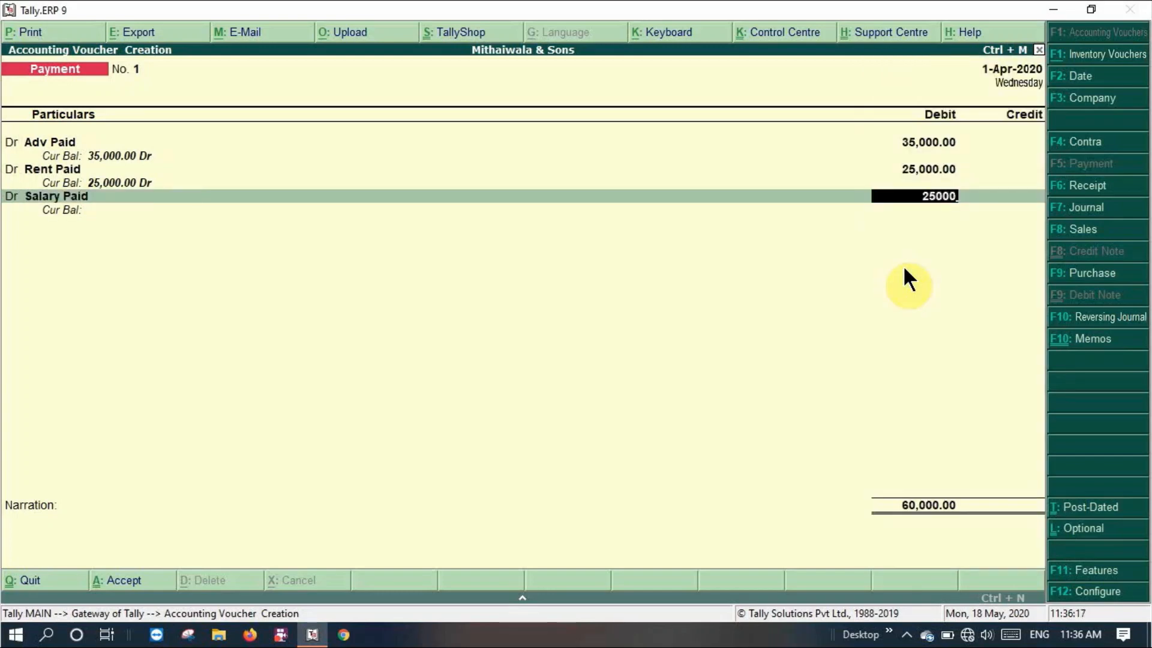
{"action": "key", "text": "Return"}
Step: Add a debit line to the payment voucher for Wages Paid with 30000
{"action": "type", "text": "d"}
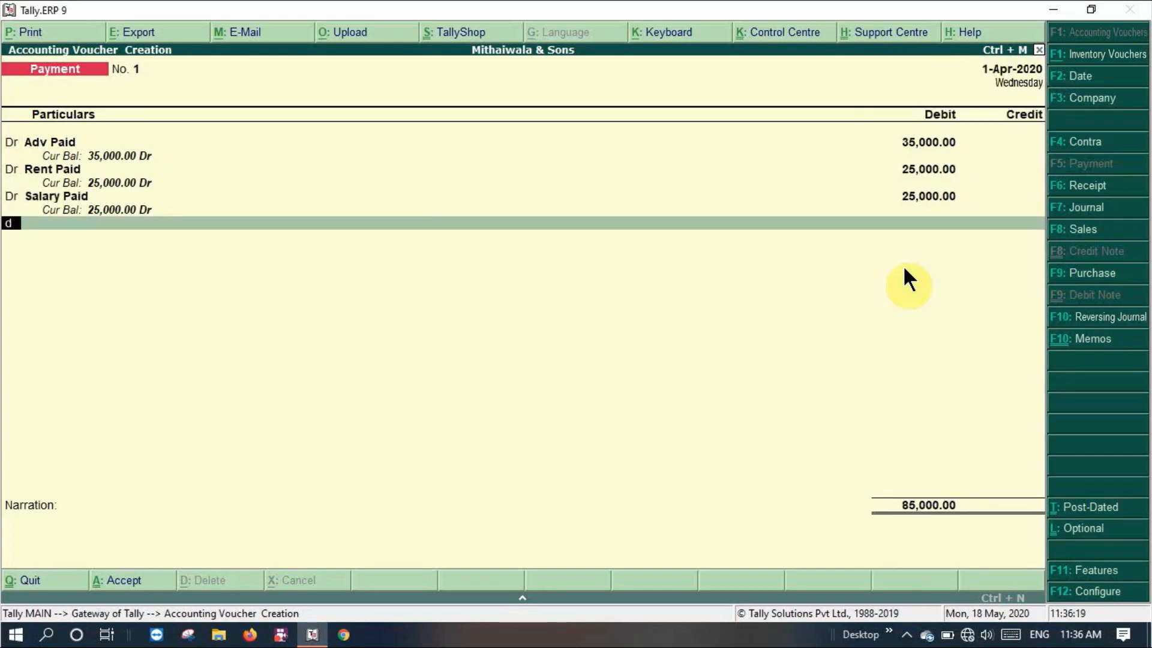
{"action": "key", "text": "Return"}
{"action": "type", "text": "Wa"}
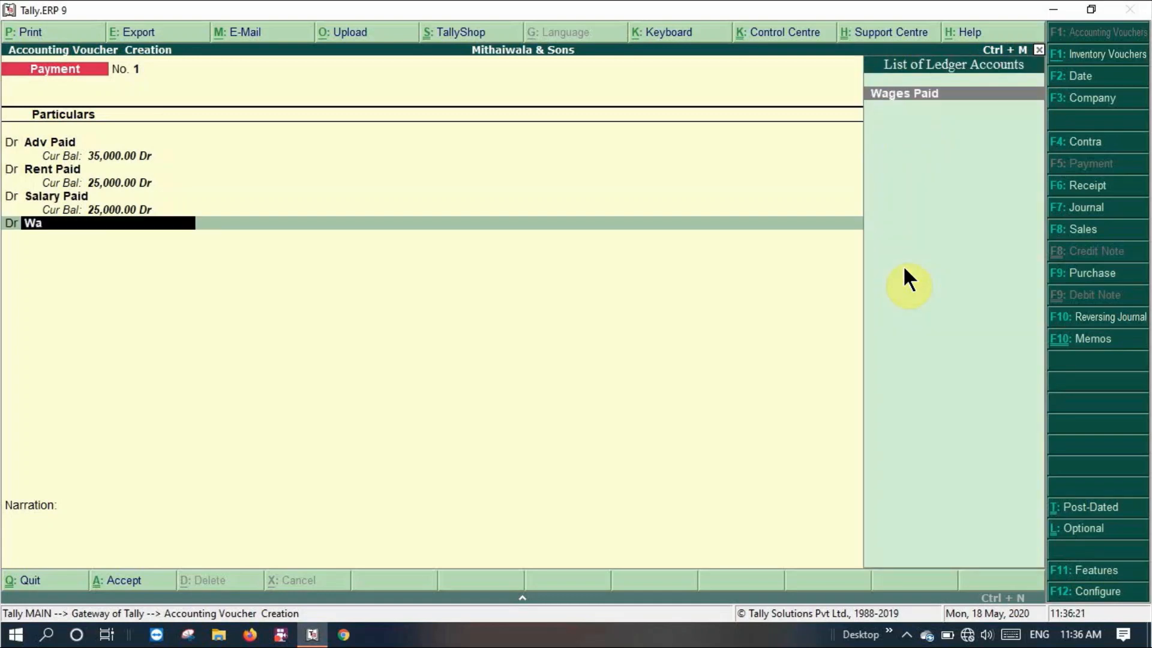
{"action": "key", "text": "Return"}
{"action": "type", "text": "30000"}
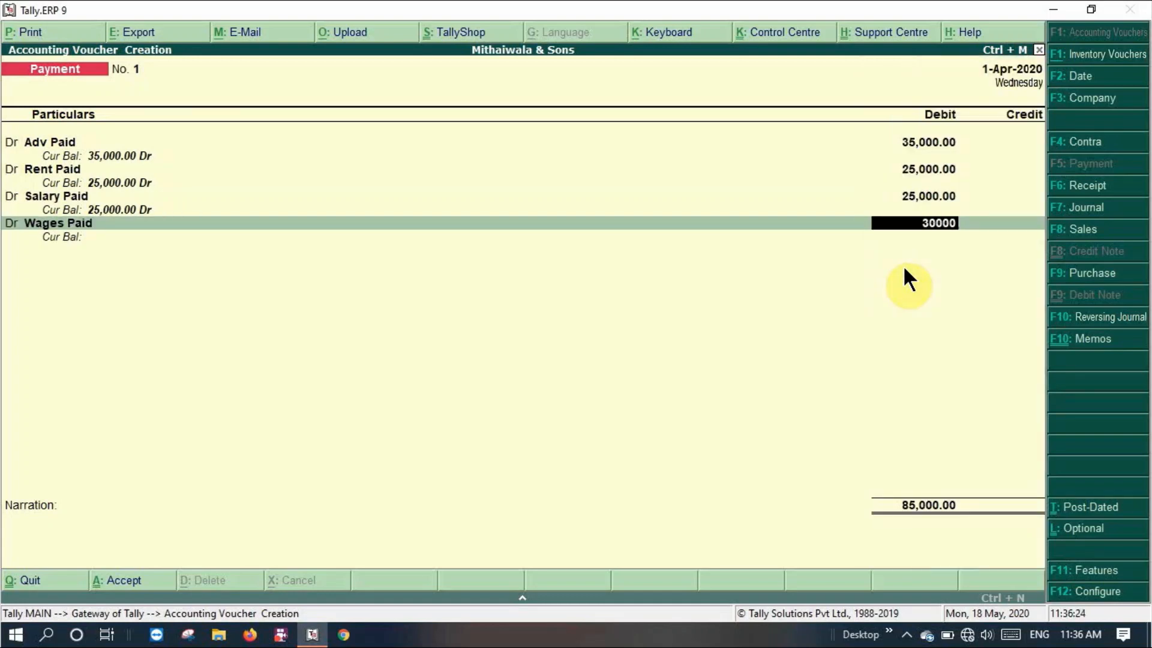
{"action": "key", "text": "Return"}
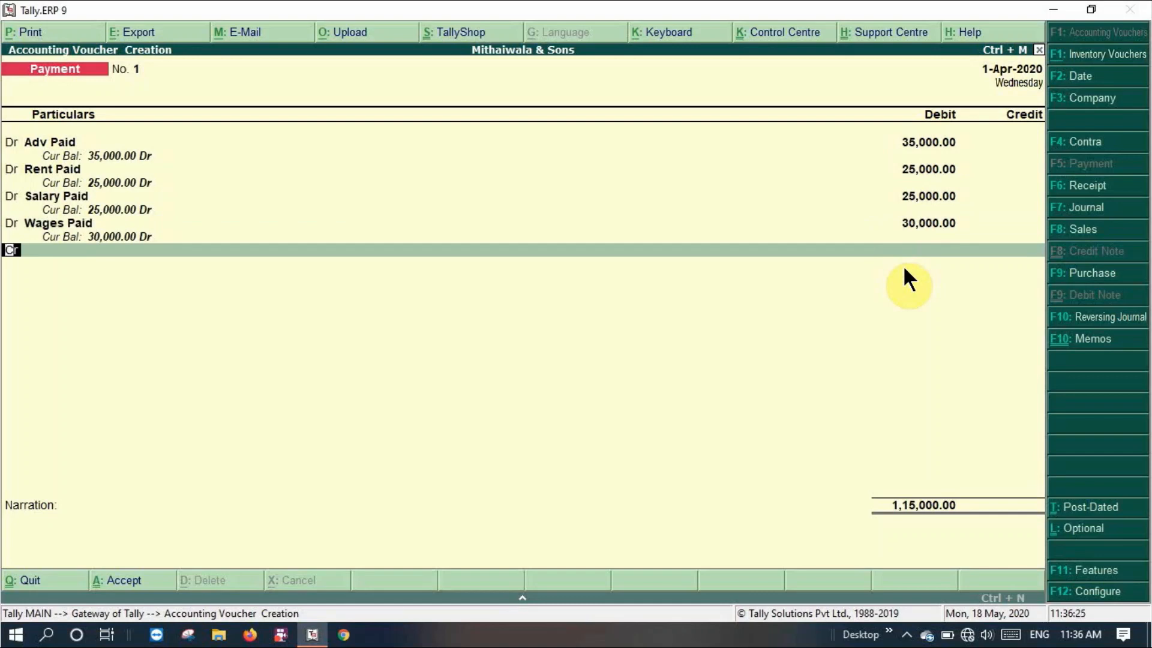
Step: Credit Cash with the full voucher amount of 1,15,000 to balance the payment voucher
{"action": "key", "text": "Return"}
{"action": "type", "text": "Cash"}
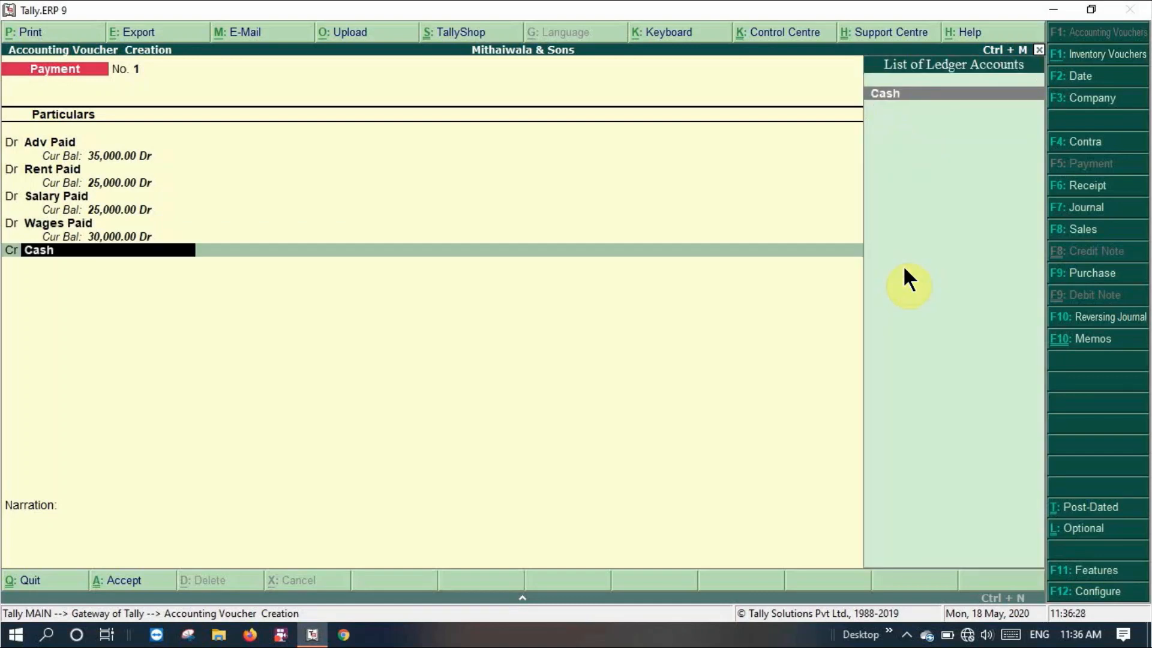
{"action": "key", "text": "Return"}
{"action": "key", "text": "Return"}
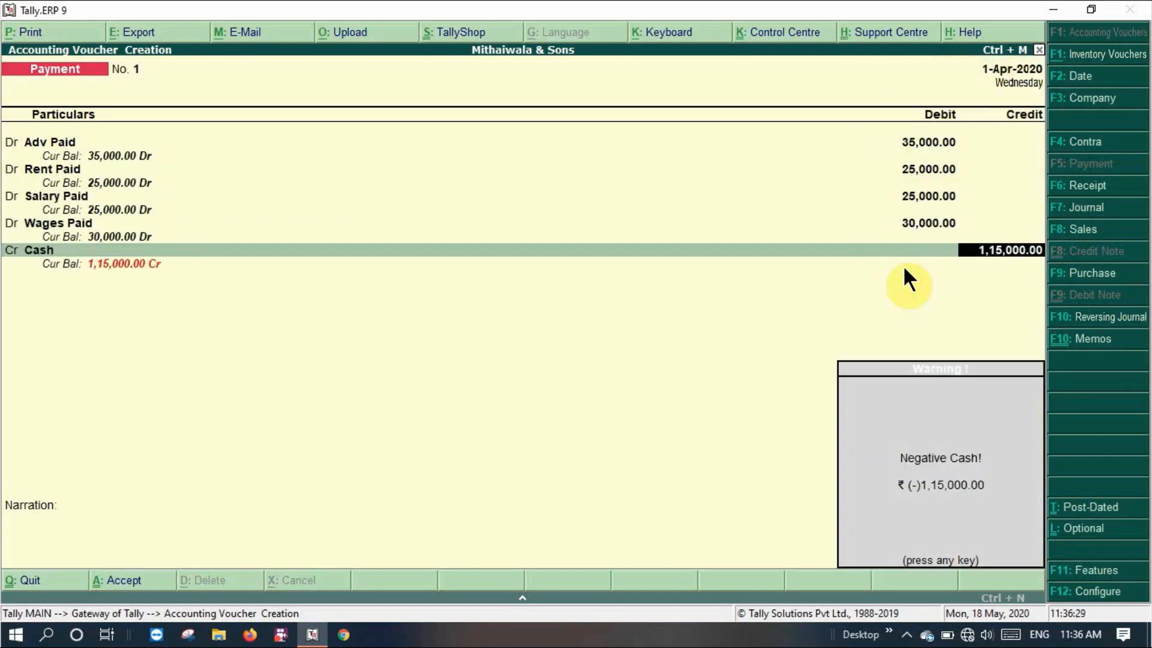
{"action": "key", "text": "Return"}
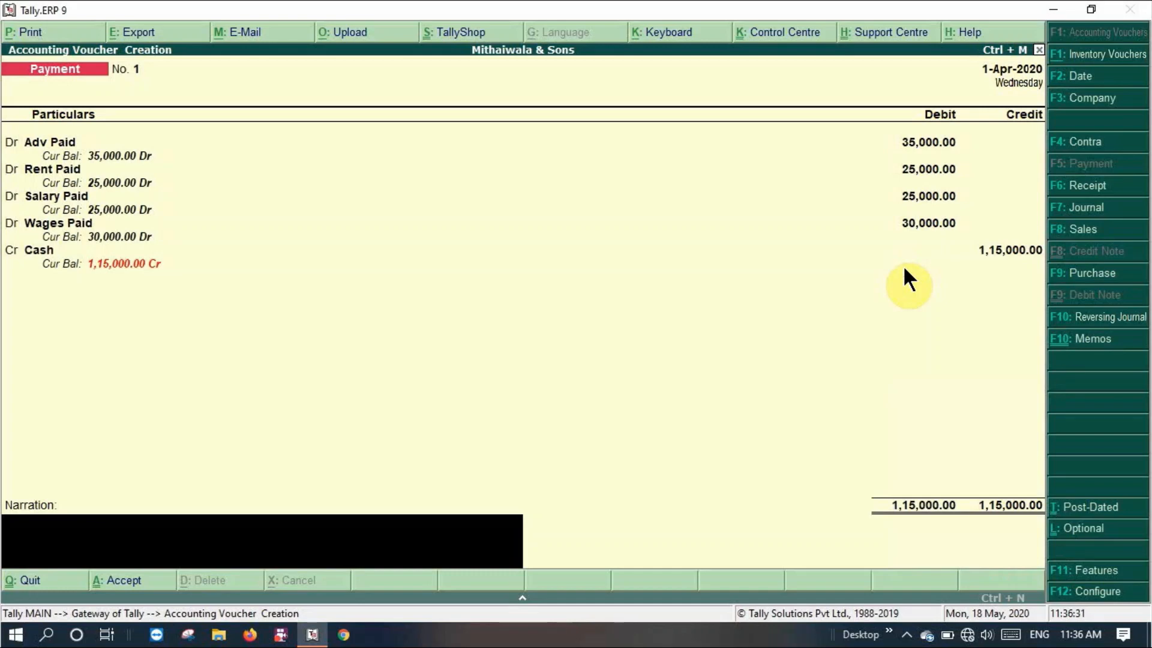
Step: Enter the narration "for april moth", save the payment voucher, and leave voucher creation
{"action": "type", "text": "for april moth"}
{"action": "key", "text": "Return"}
{"action": "key", "text": "Return"}
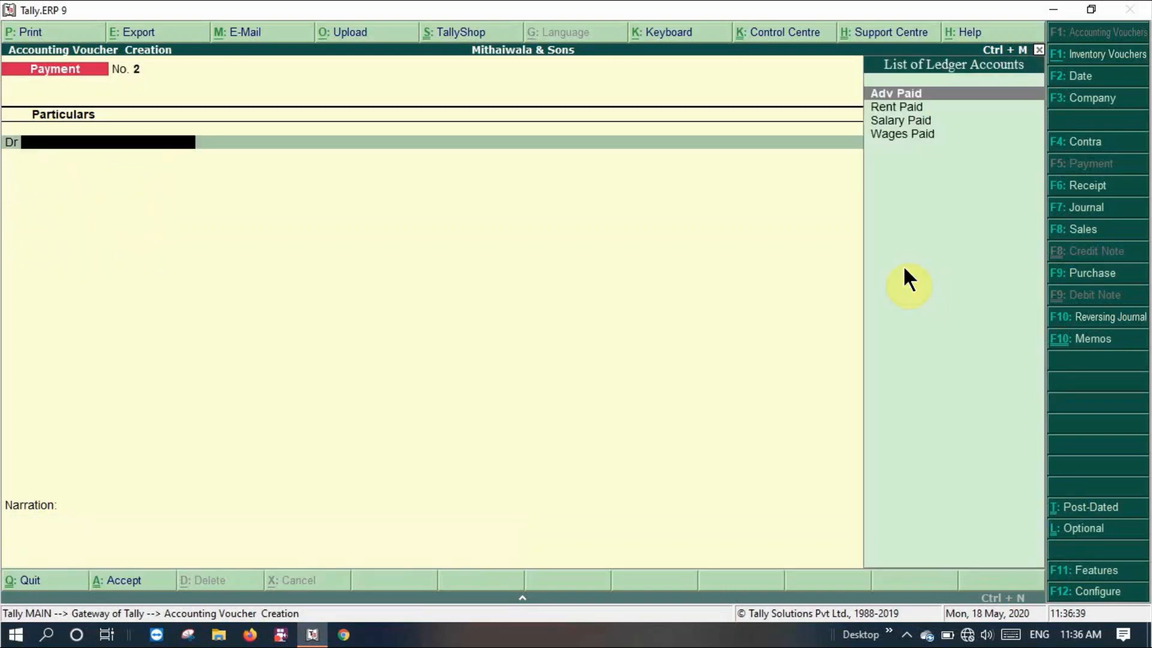
{"action": "key", "text": "Escape"}
{"action": "key", "text": "Return"}
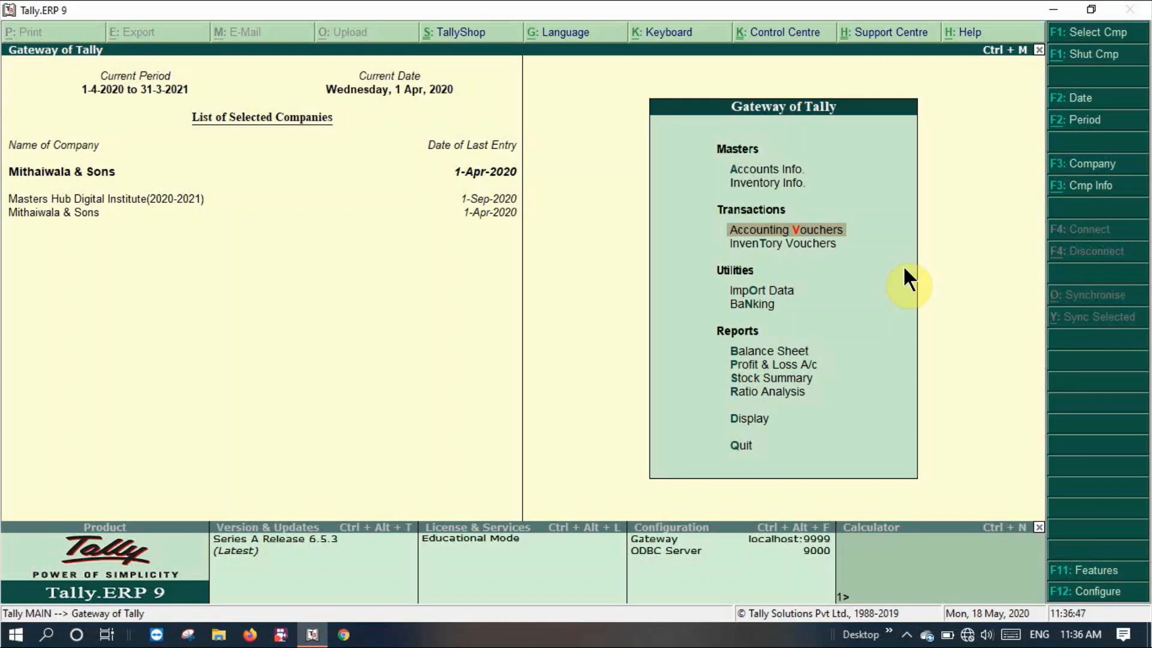
Step: Display the trial balance with budget variance against April Budget, in detailed form
{"action": "key", "text": "d"}
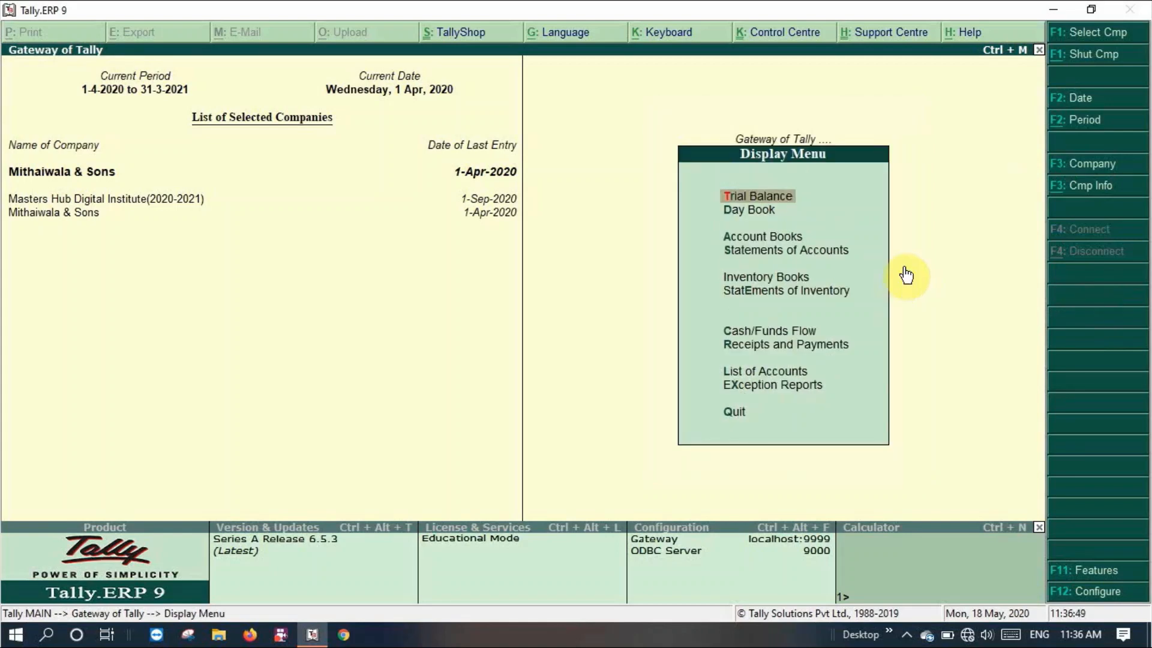
{"action": "left_click", "coordinate": [799, 203]}
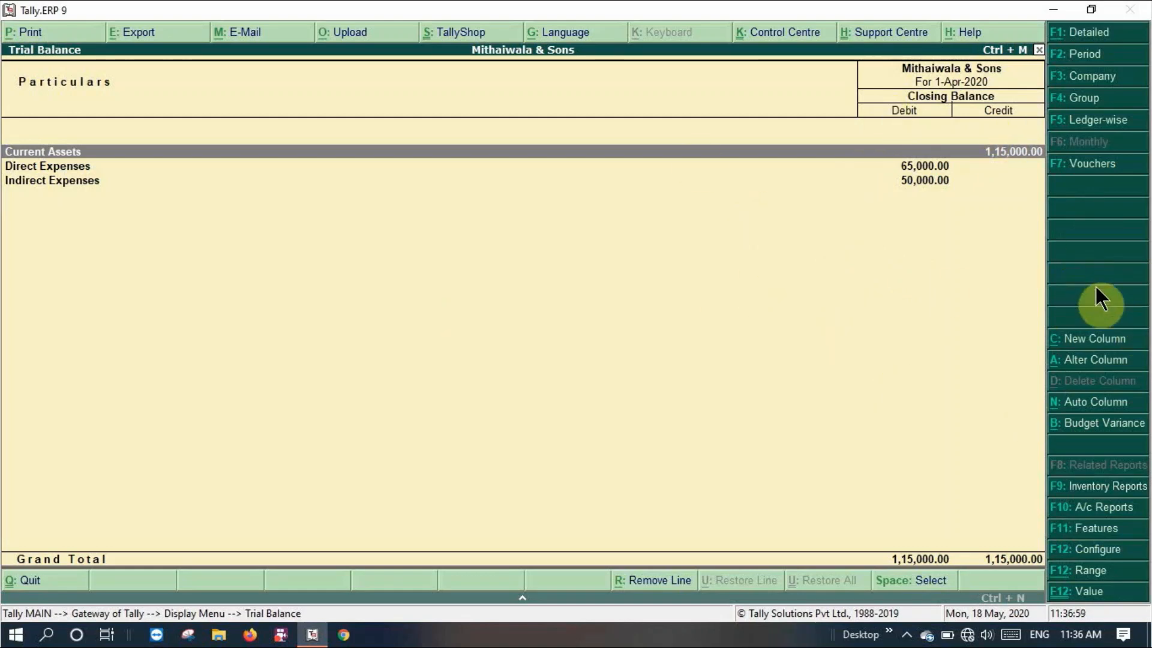
{"action": "left_click", "coordinate": [1102, 427]}
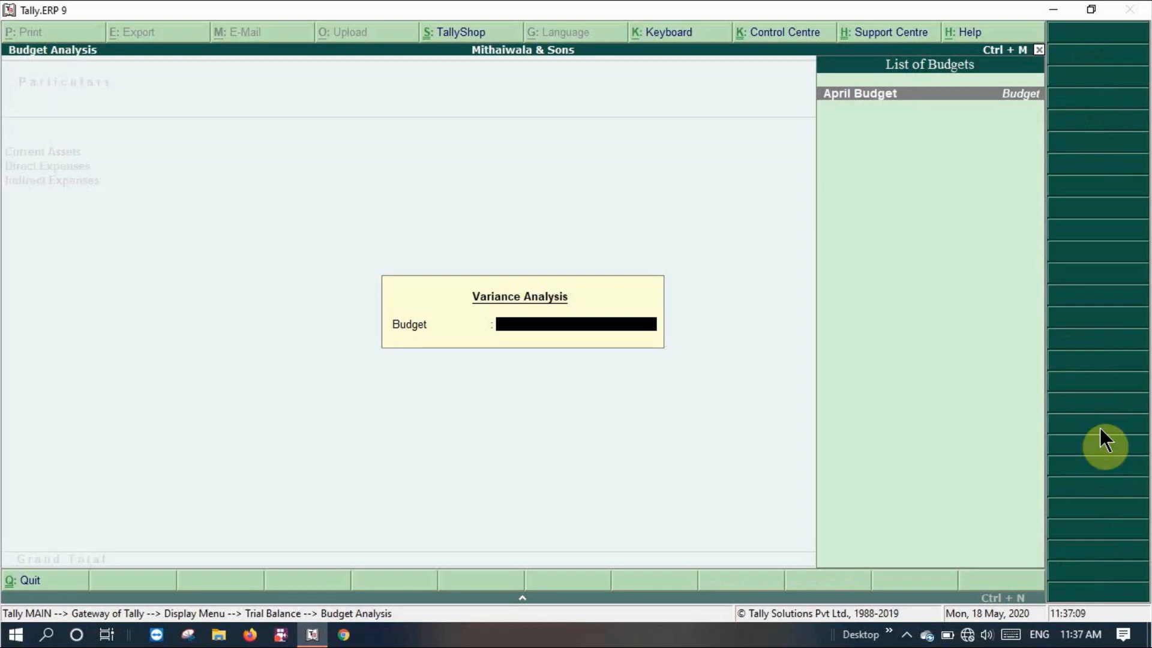
{"action": "key", "text": "Return"}
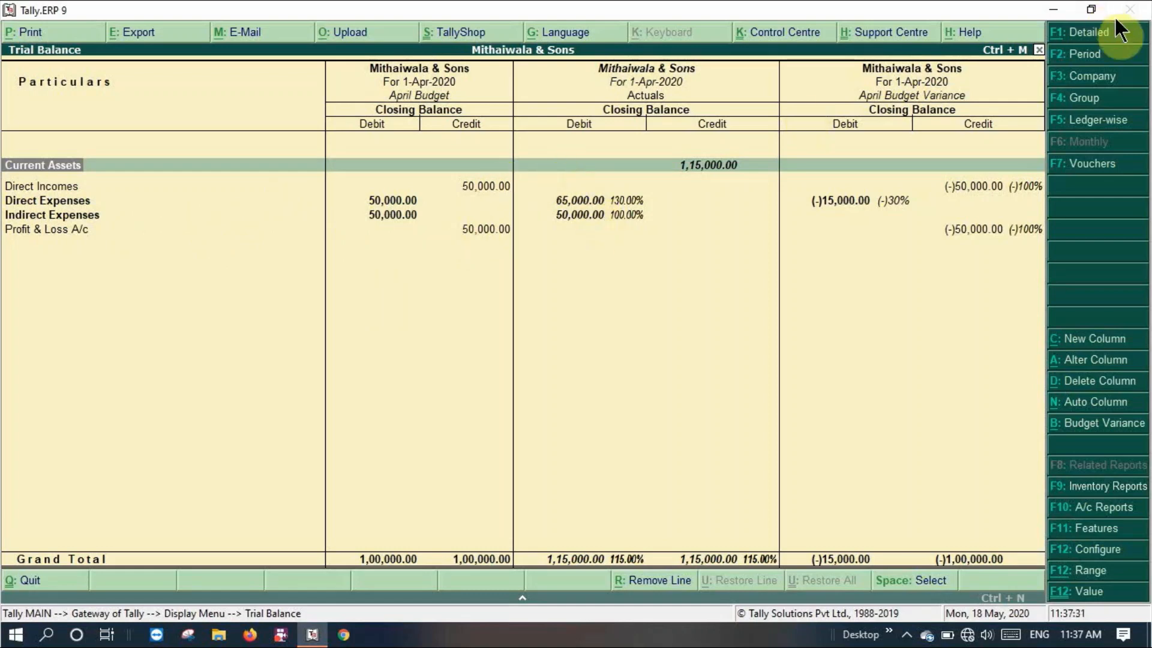
{"action": "left_click", "coordinate": [1104, 35]}
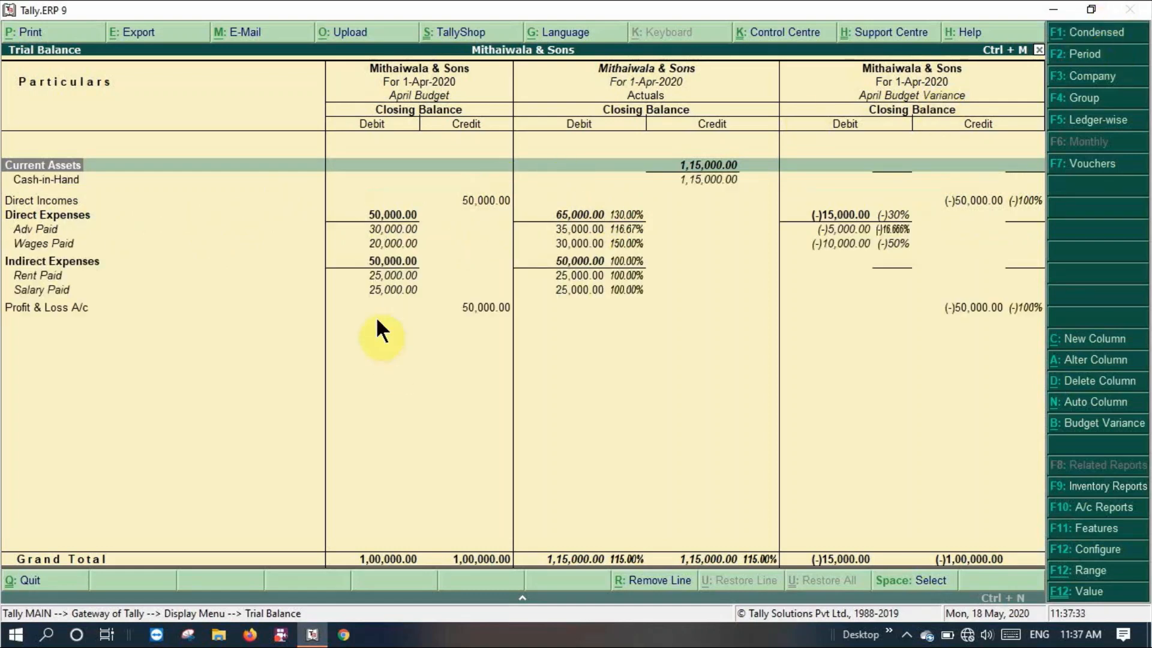